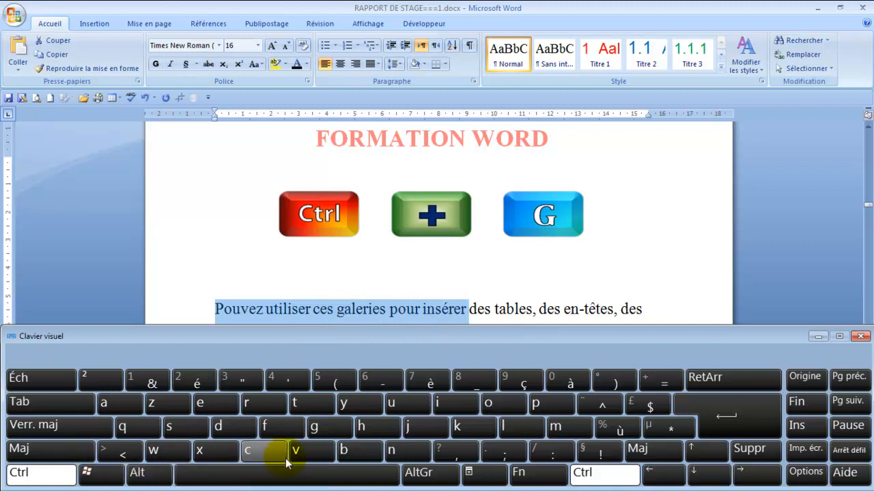
Step: Make the selected words "Pouvez utiliser ces galeries pour insérer" bold
click(313, 426)
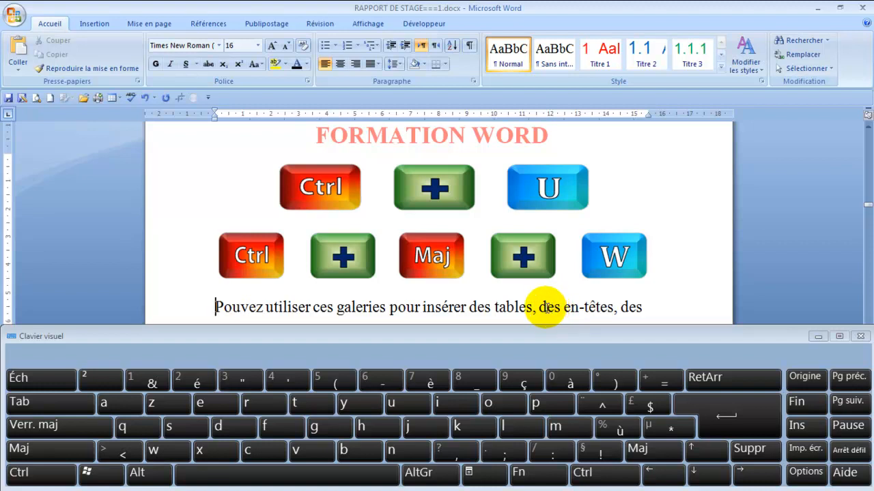
Step: Underline the single word "utiliser" in the first text line with the standard underline
click(288, 308)
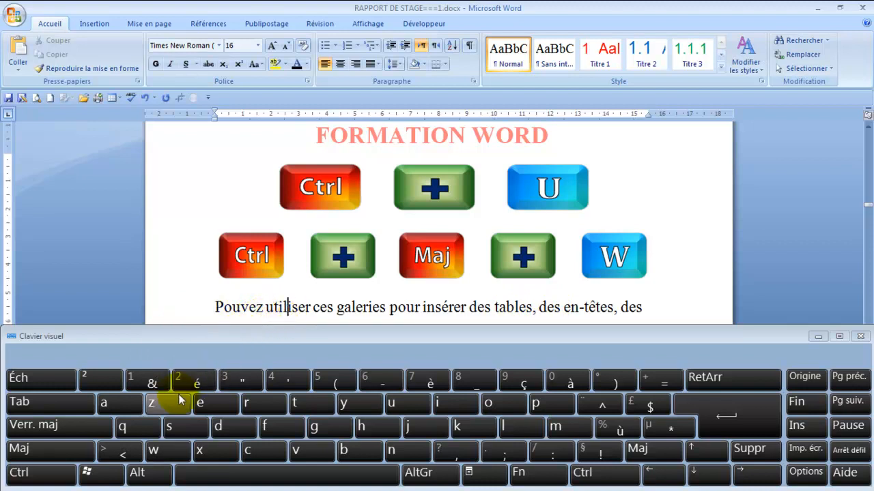
click(58, 475)
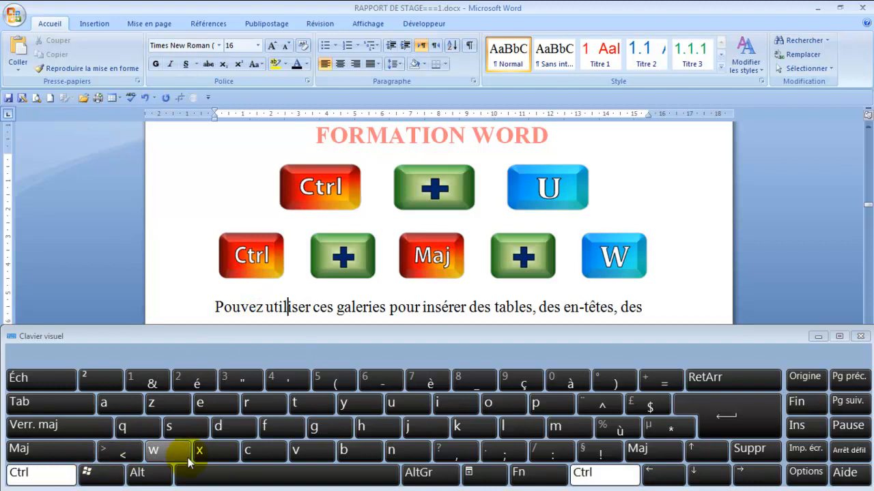
click(402, 404)
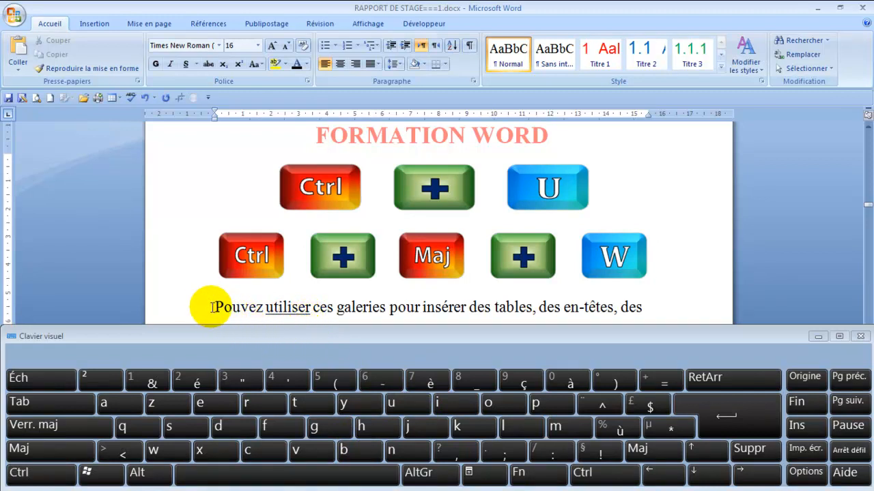
Step: Underline the entire first text line, from "Pouvez utiliser" to "des en-têtes, des", with the standard single underline
click(188, 308)
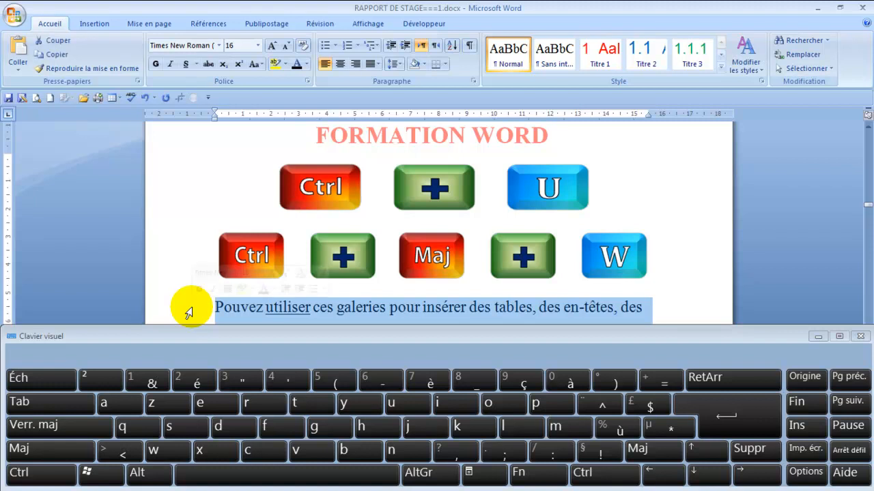
click(60, 476)
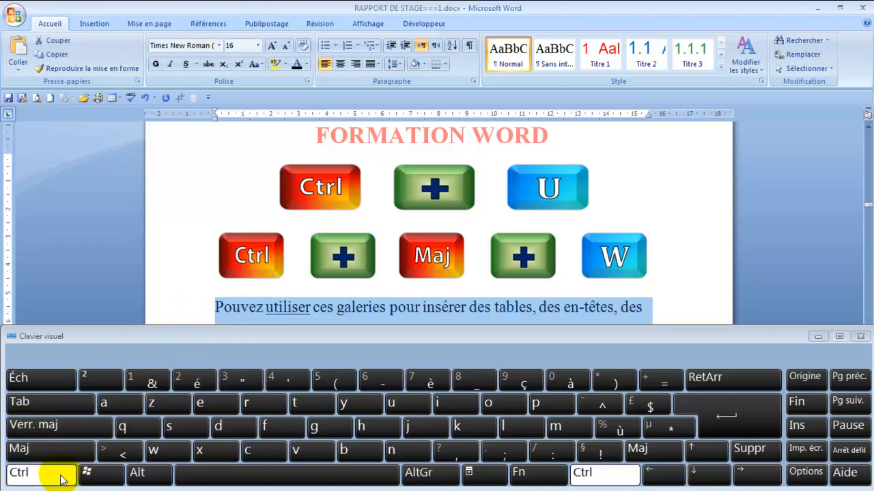
click(410, 405)
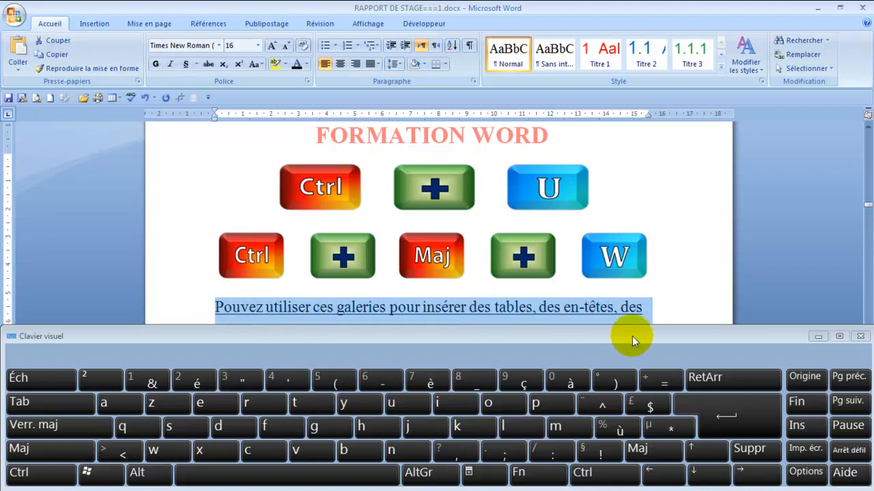
click(645, 307)
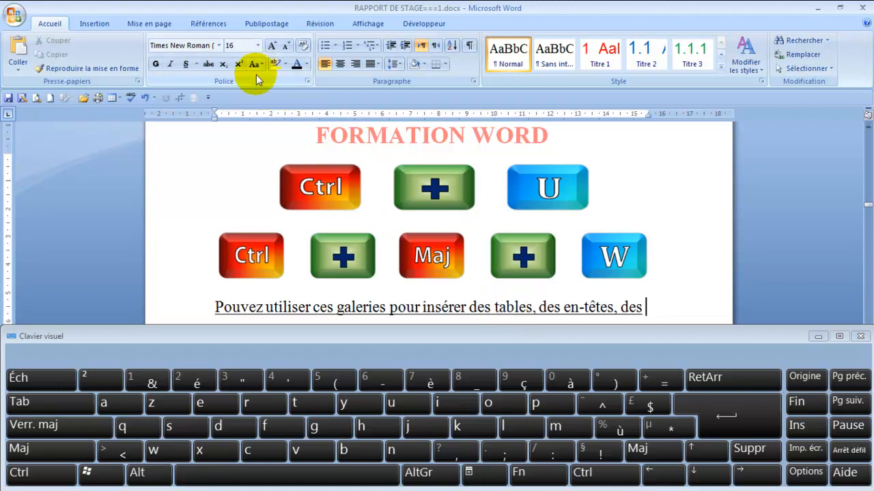
Step: Change the first text line's underline to the thick single-line style and deselect the text
click(197, 64)
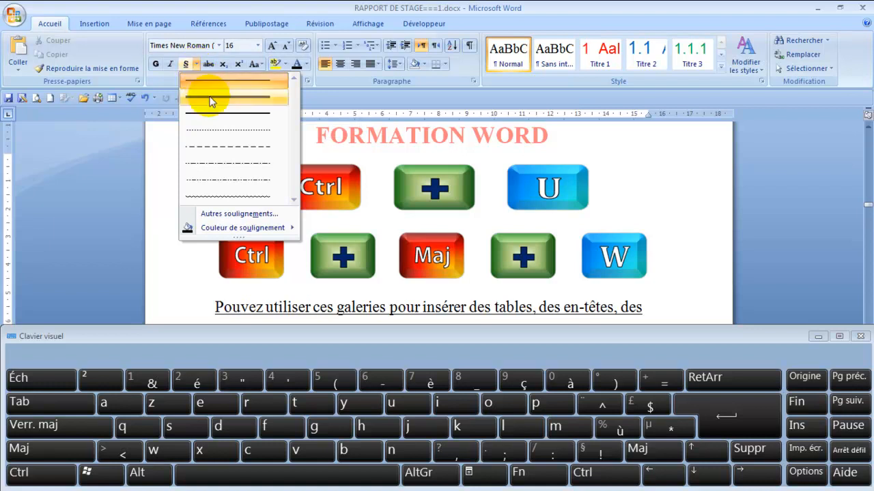
click(220, 118)
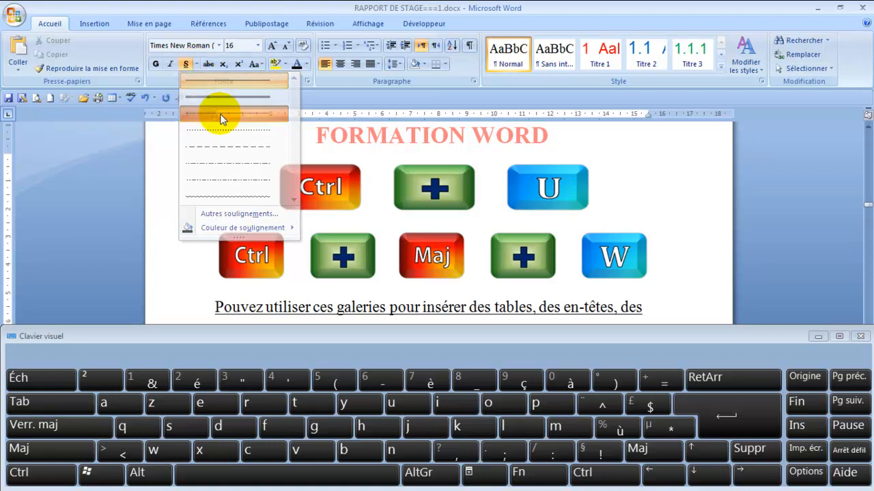
click(200, 314)
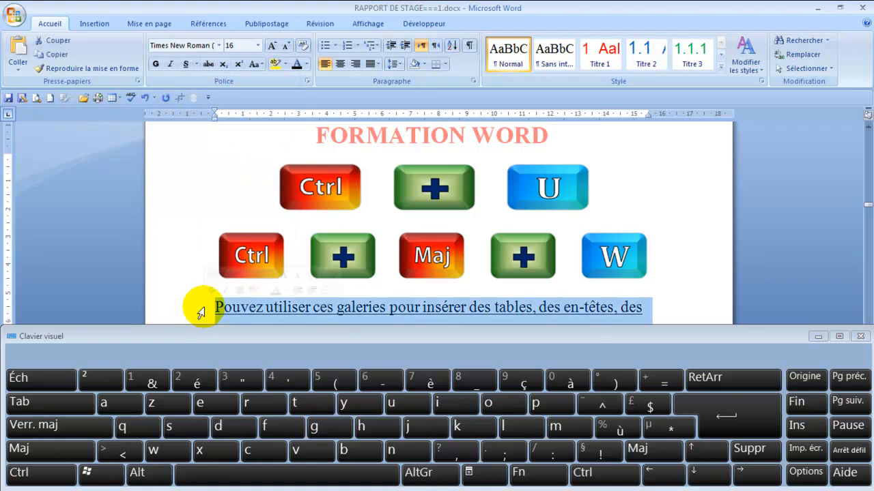
click(196, 62)
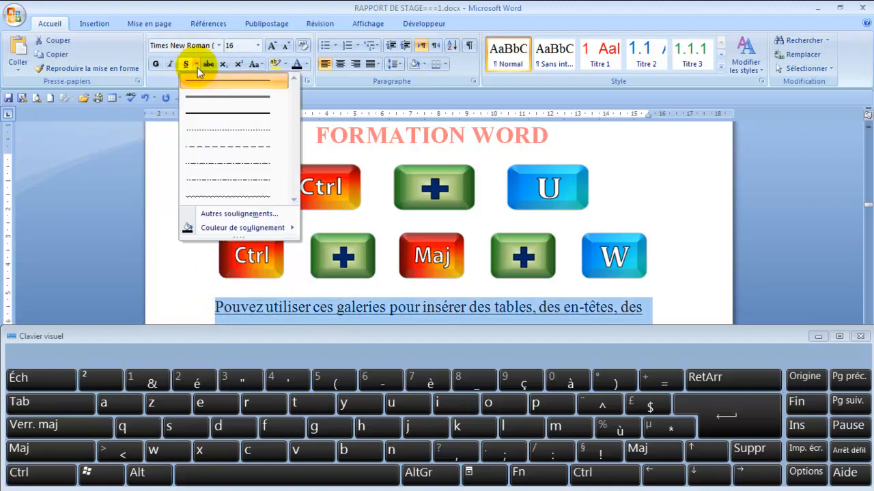
click(203, 116)
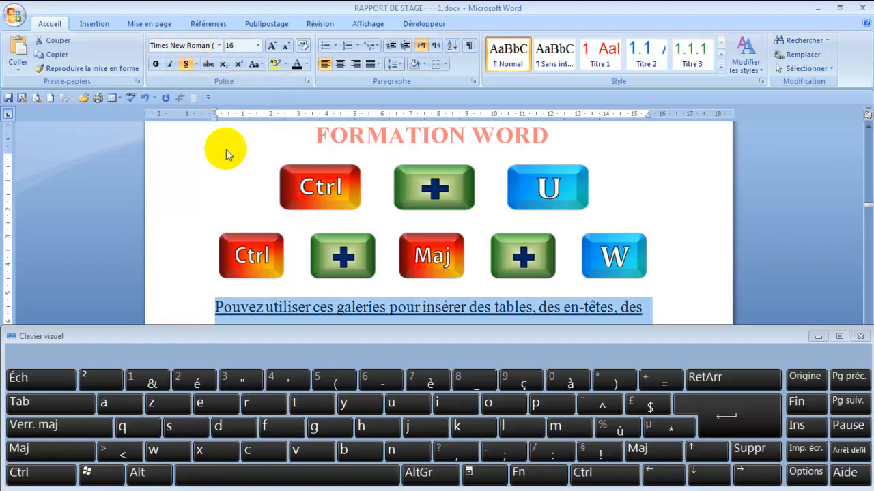
click(735, 303)
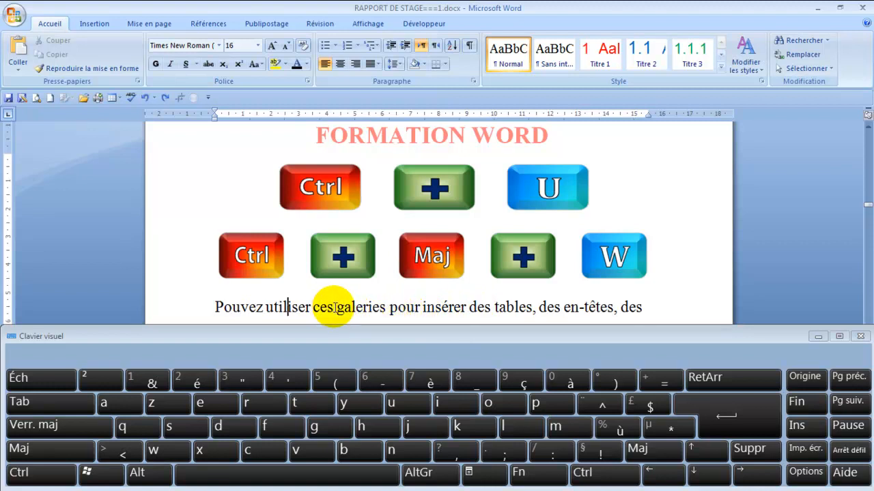
Step: Replace "ces galeries pour insérer" with a wide blank gap and underline only the words of that line, skipping the spaces
drag(315, 307, 352, 308)
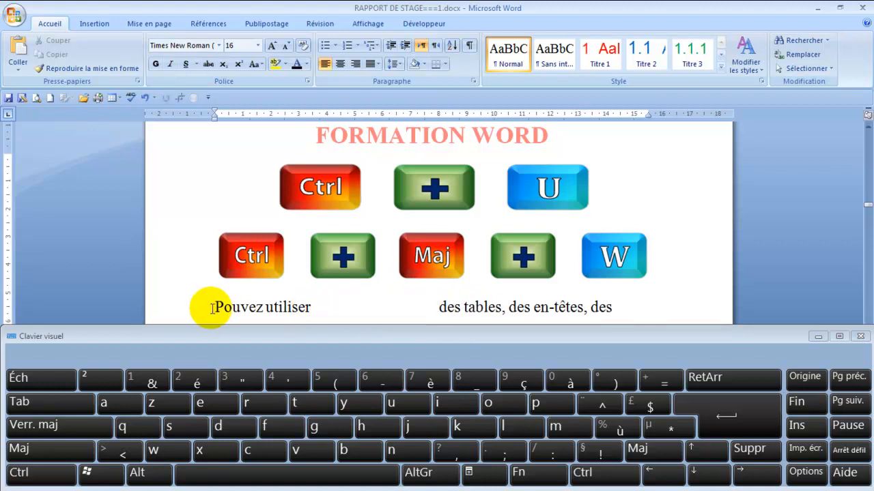
drag(215, 308, 606, 303)
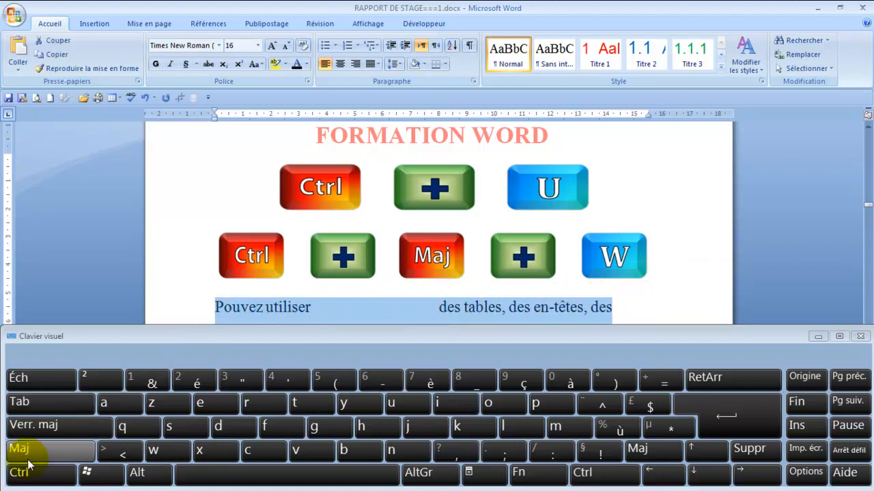
click(40, 486)
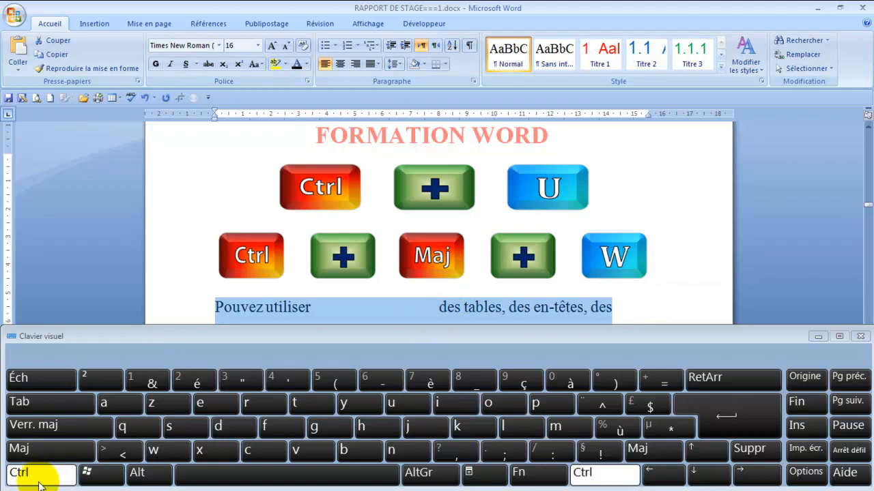
click(41, 462)
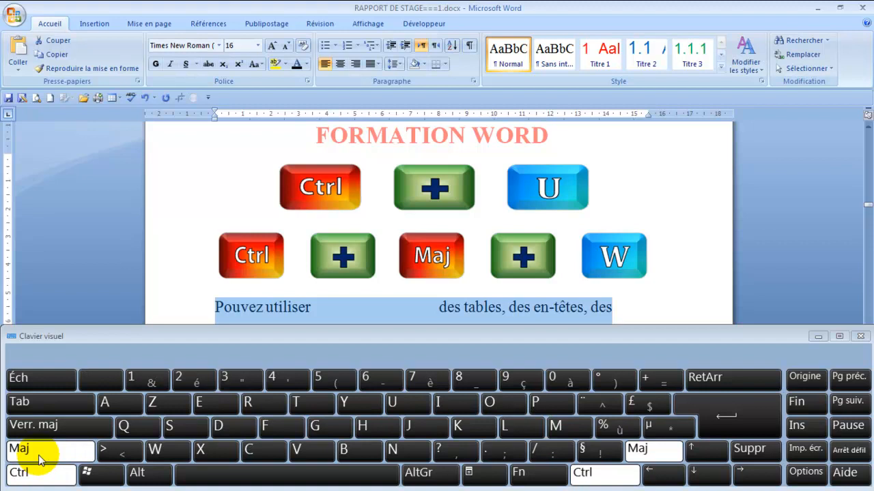
click(164, 454)
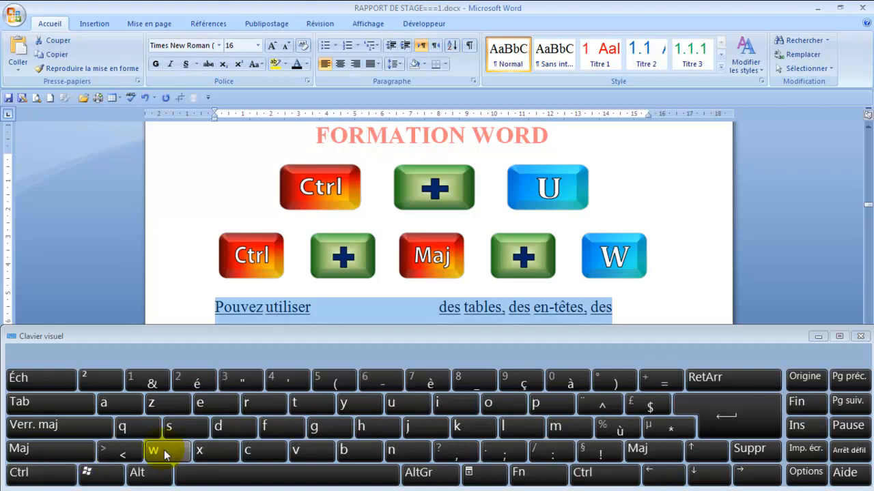
click(633, 304)
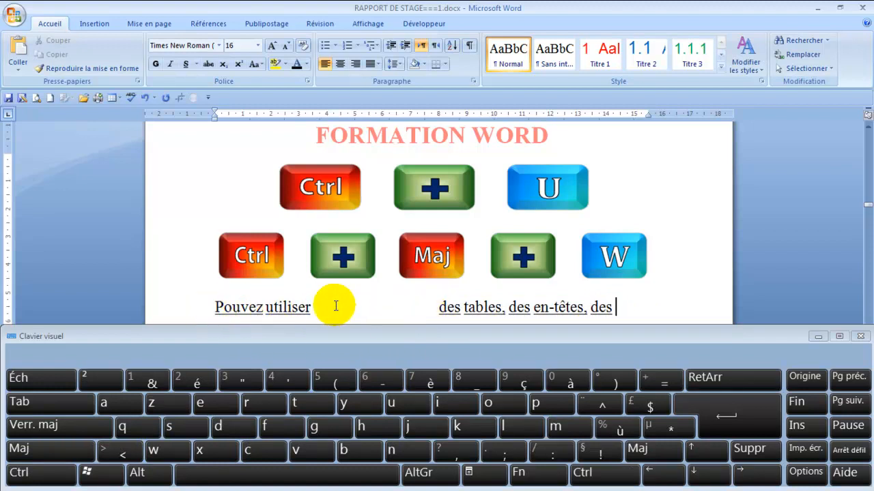
Step: Undo the words-only underline on the line containing the blank gap and deselect the text
click(61, 477)
click(154, 408)
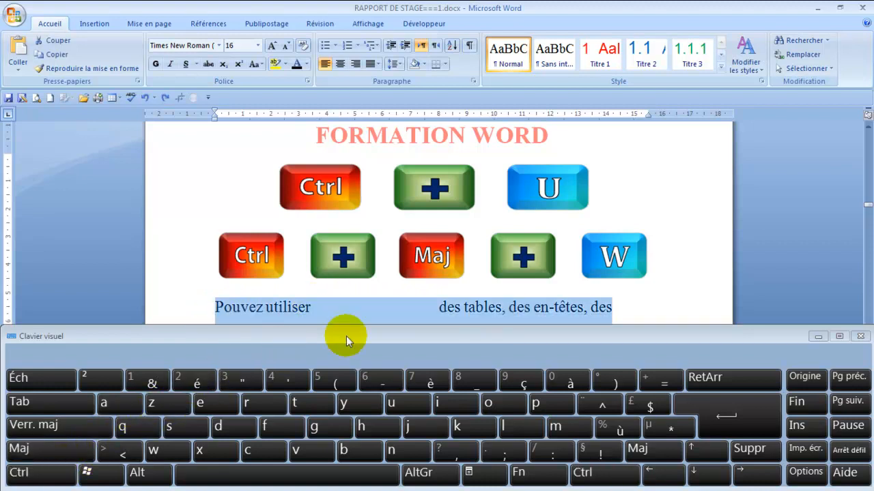
click(629, 307)
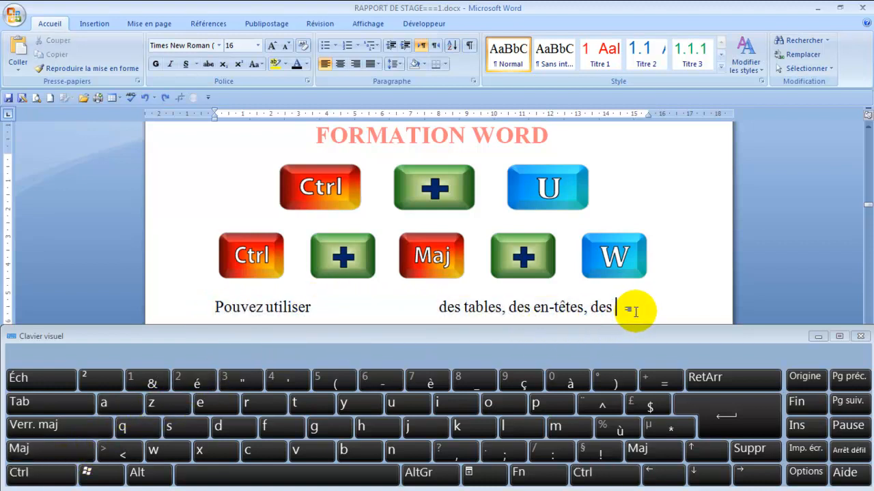
Step: Underline the whole line beginning "Pouvez utiliser", including its blank gap, with the standard continuous underline
click(178, 313)
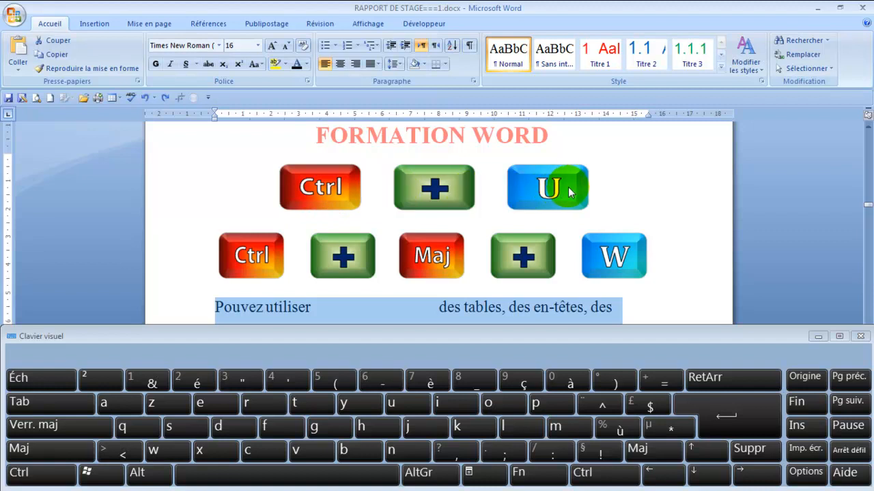
click(68, 473)
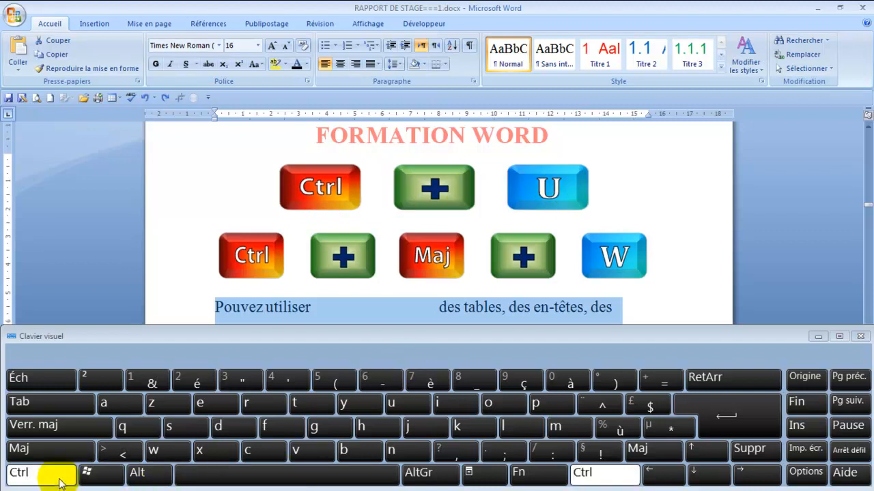
click(411, 408)
click(322, 307)
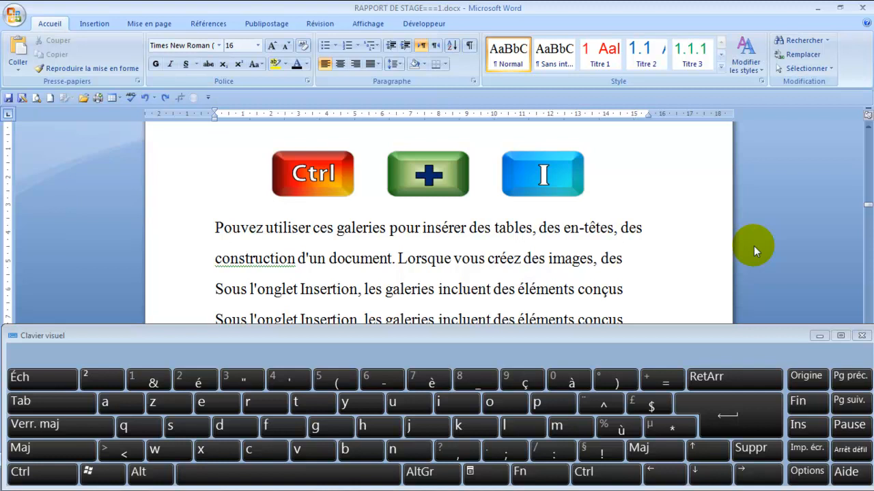
Step: Italicize the first text line, "Pouvez utiliser ces galeries pour insérer des tables, des en-têtes, des", and deselect it
click(196, 230)
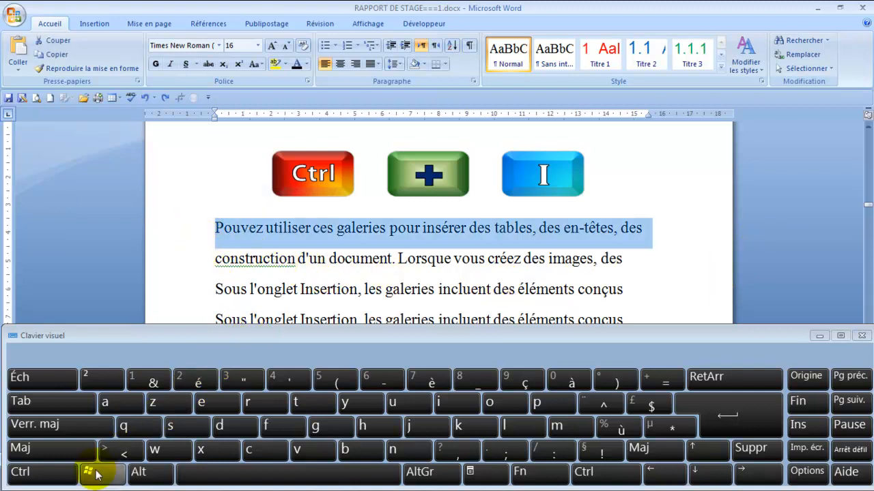
click(67, 473)
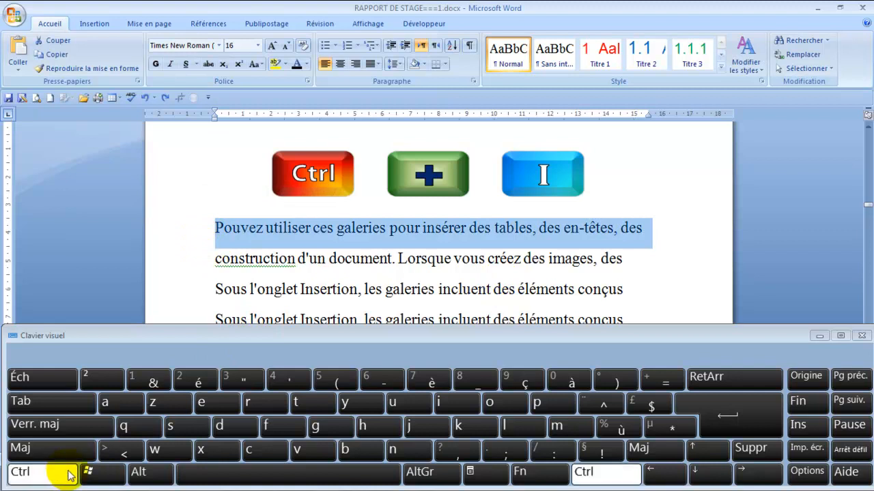
click(460, 407)
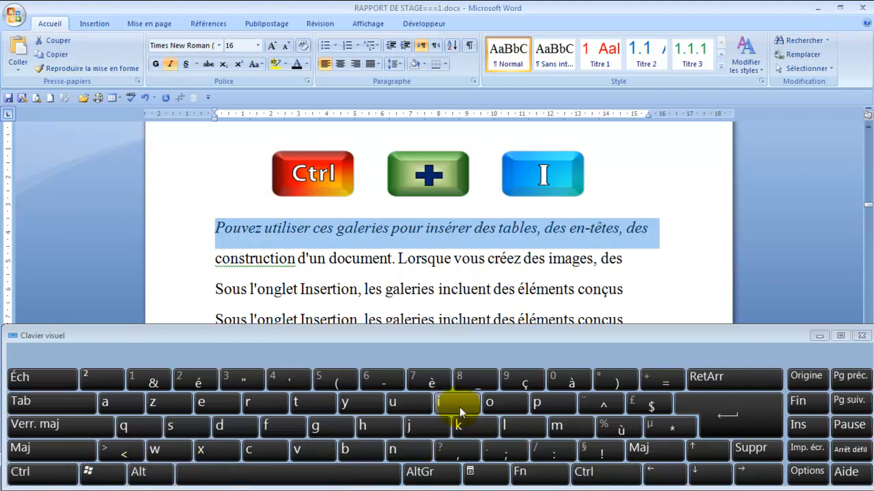
click(684, 250)
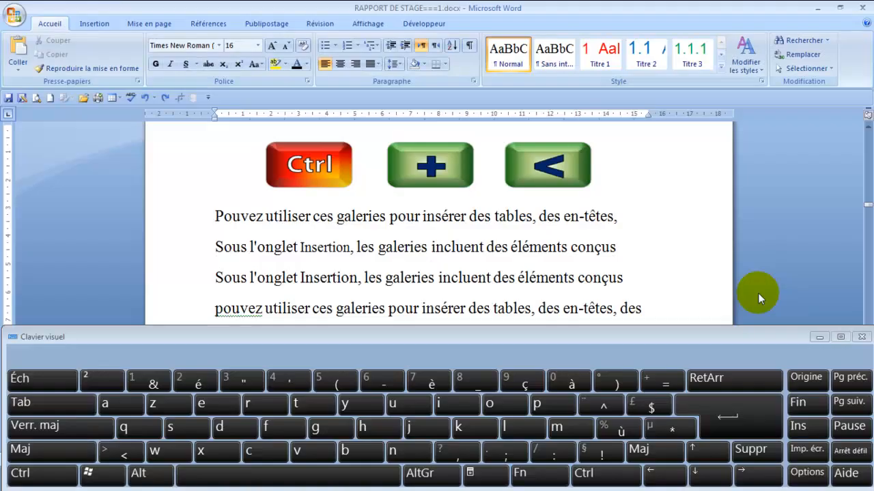
Step: Reduce the font size of the line "Pouvez utiliser ces galeries pour insérer des tables, des en-têtes," stepwise to 8
click(198, 224)
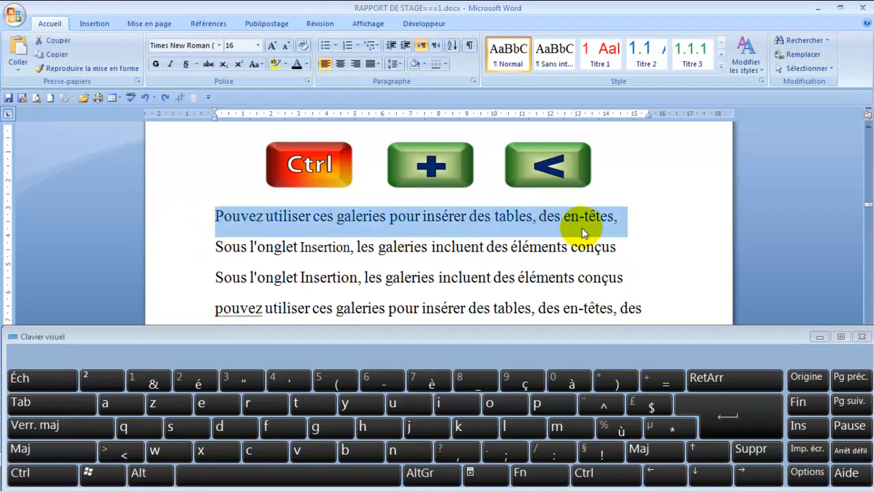
key(ctrl)
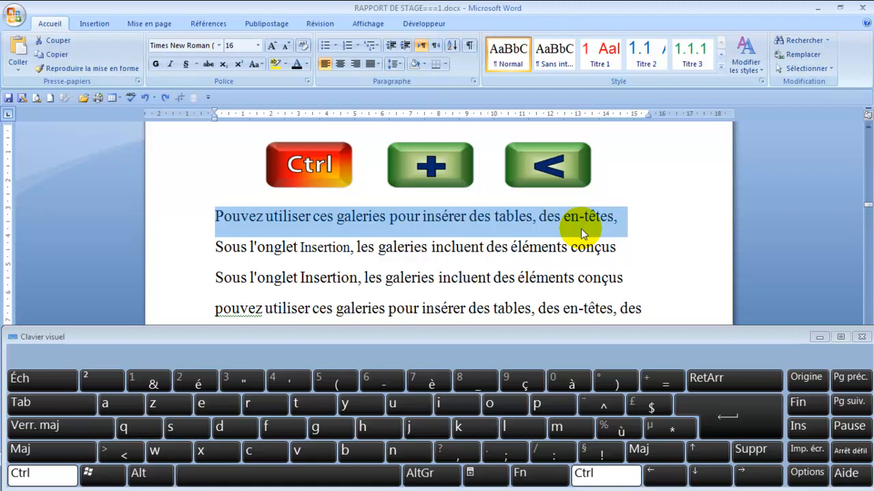
key(ctrl+less)
key(ctrl+less)
key(ctrl+less)
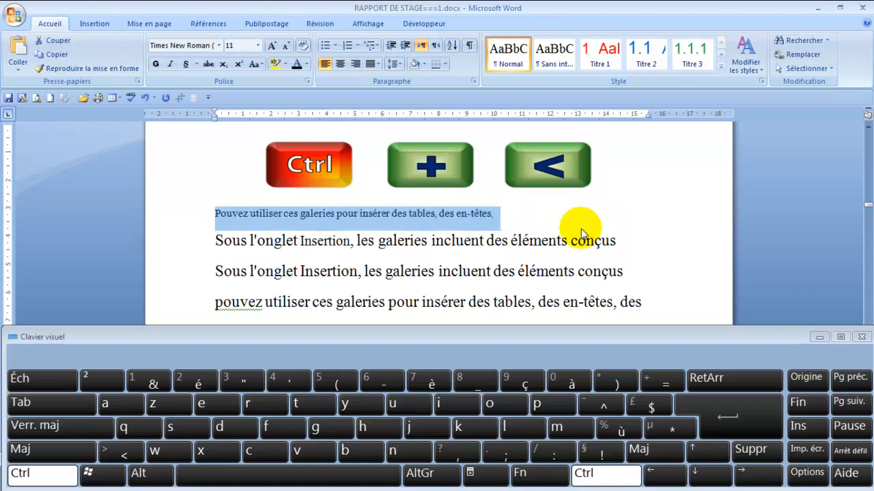
key(ctrl+less)
key(ctrl+less)
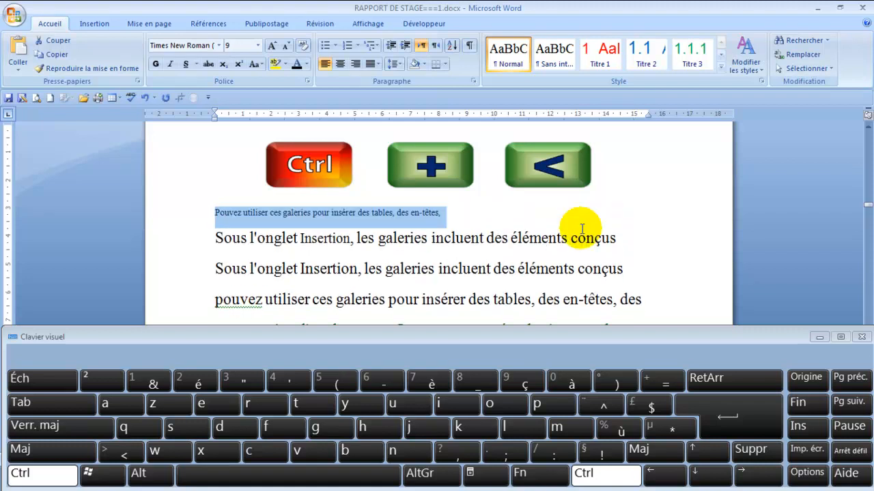
key(ctrl+less)
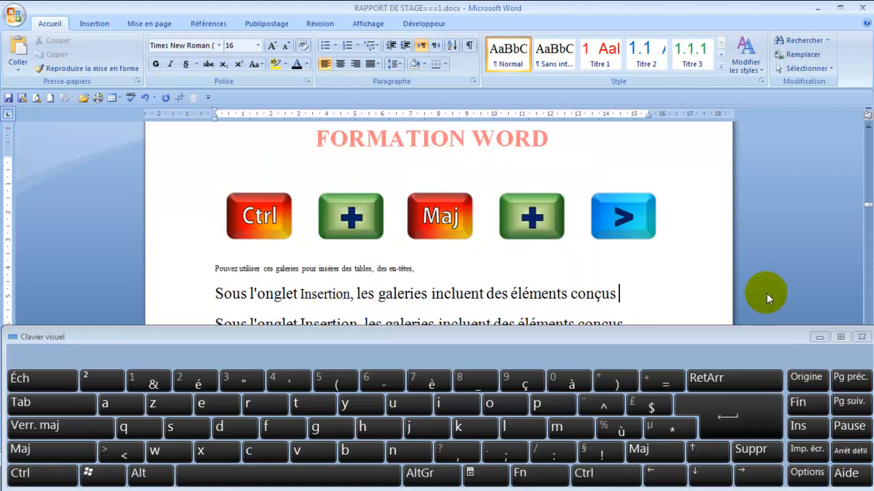
Step: Increase the font size of the small line "Pouvez utiliser ces galeries pour insérer des tables, des en-têtes," stepwise by three increments
click(197, 277)
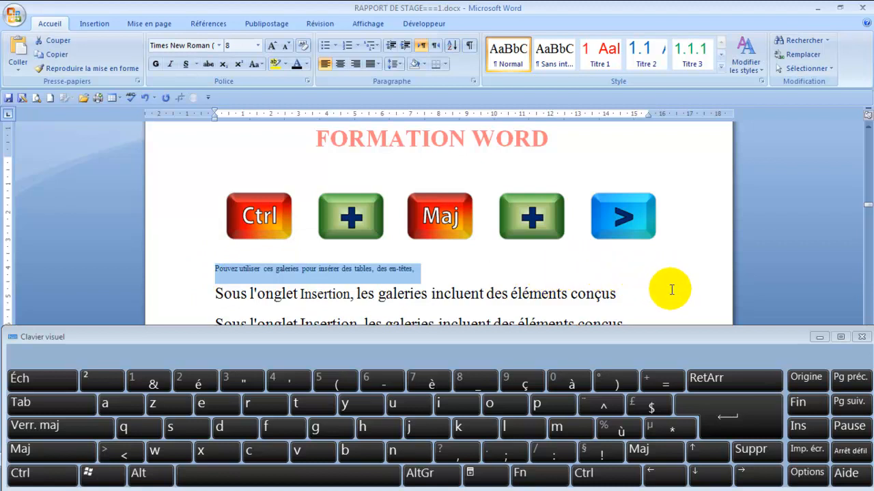
key(ctrl+shift)
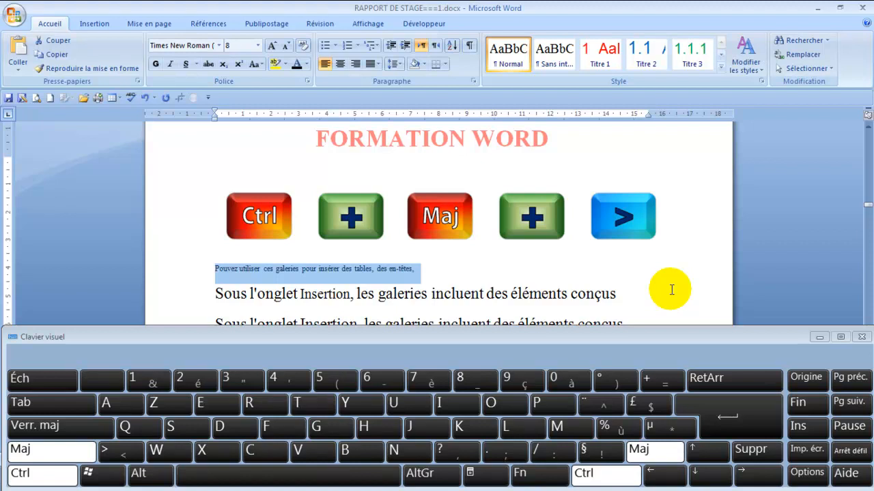
key(ctrl+shift+greater)
key(ctrl+shift+greater)
key(ctrl+shift+greater)
key(ctrl+shift+greater)
key(ctrl+shift+greater)
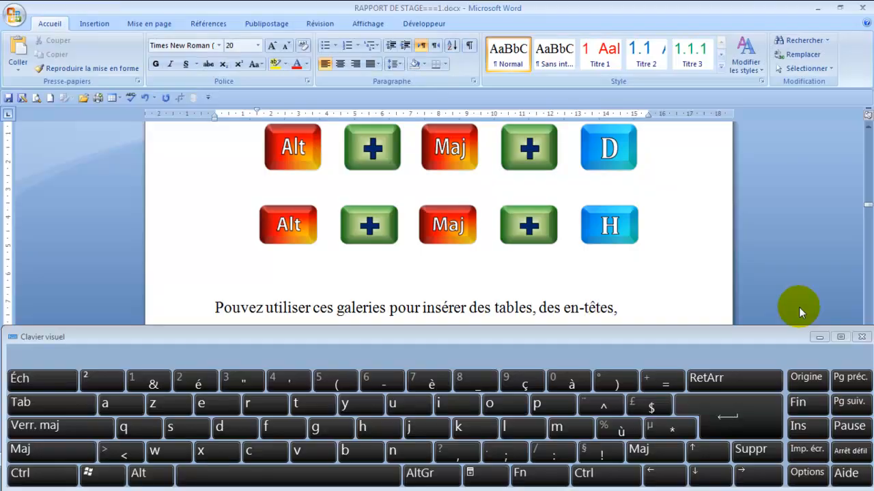
Step: Insert the current date as an automatic field on the empty line above "Pouvez utiliser ces galeries"
click(147, 478)
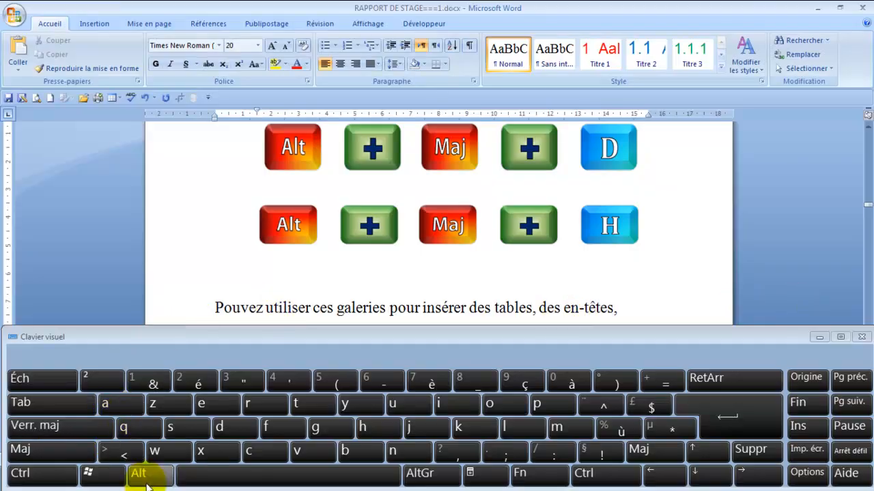
click(63, 453)
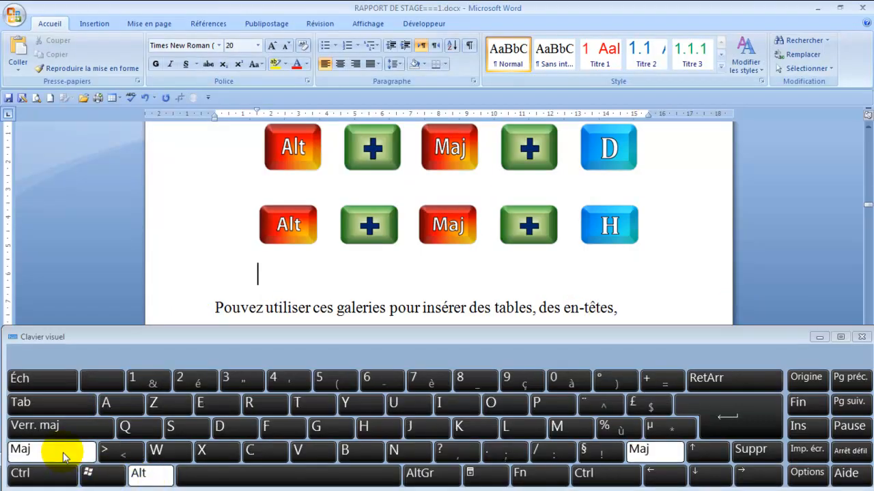
click(218, 426)
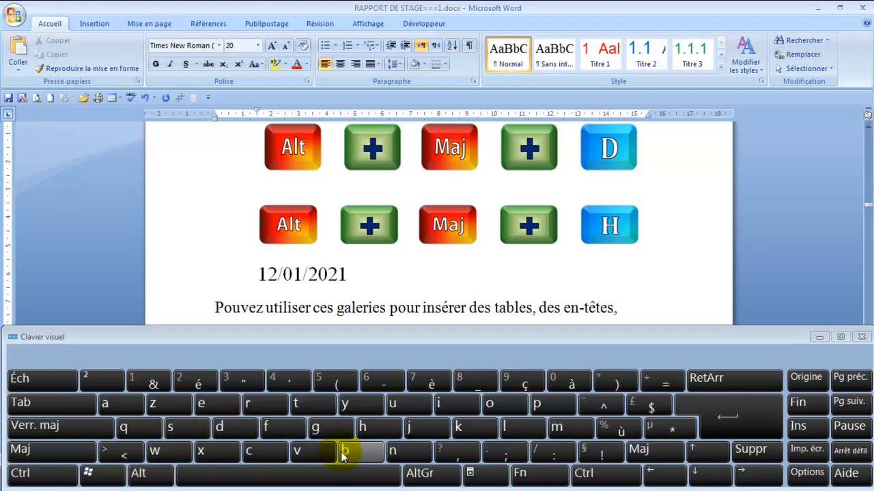
Step: Insert the current time as an automatic field on the date's line, after the gap following the date
click(146, 476)
click(65, 454)
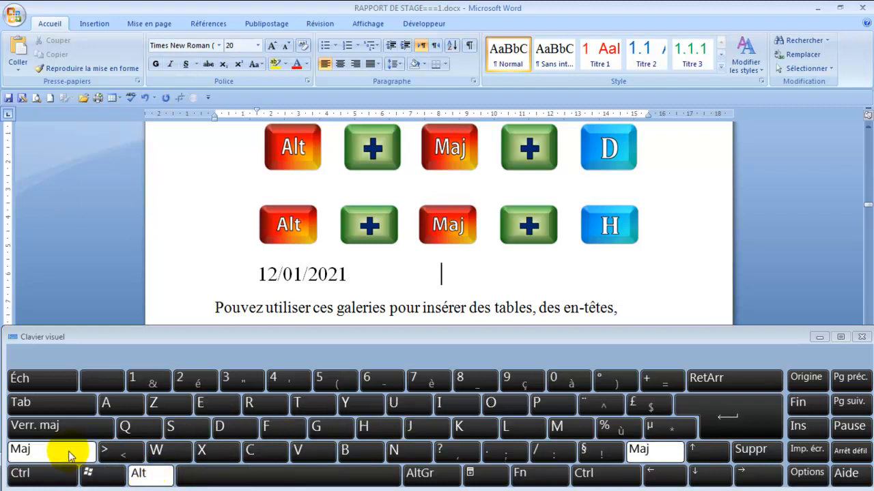
click(374, 430)
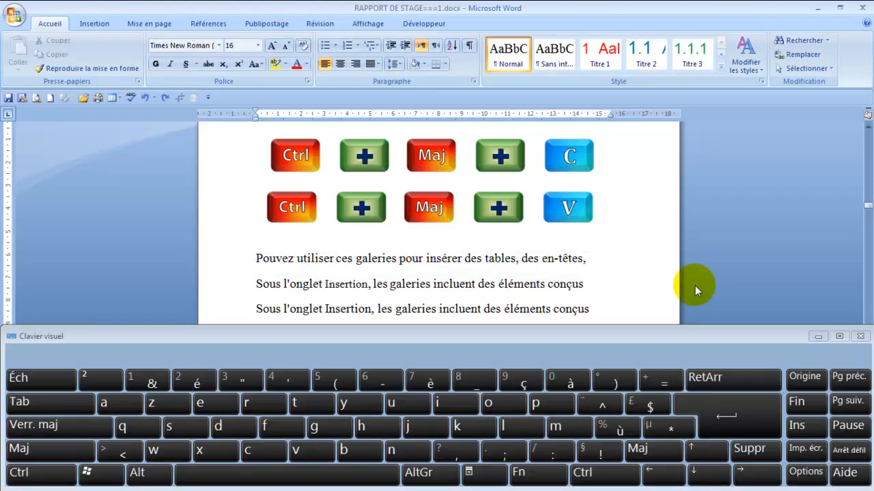
Step: Format the line "Pouvez utiliser ces galeries pour insérer des tables, des en-têtes," as bold, italic, underlined and red
click(233, 266)
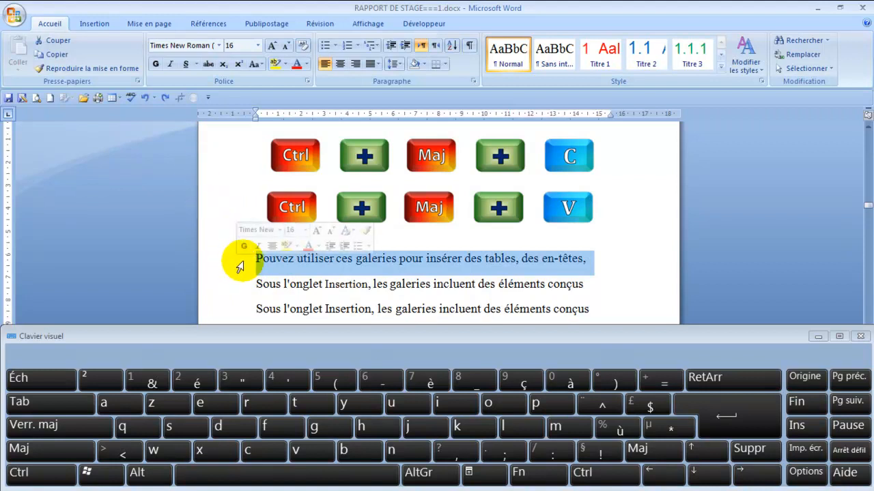
click(157, 65)
click(169, 64)
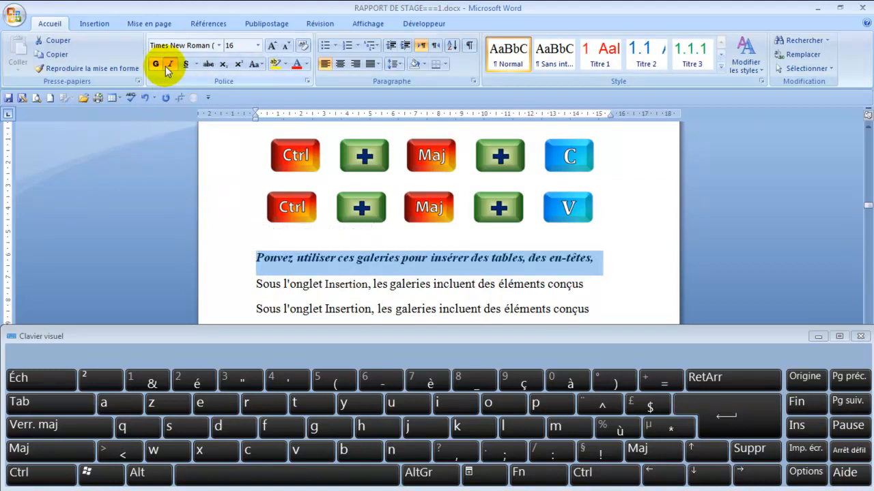
click(186, 64)
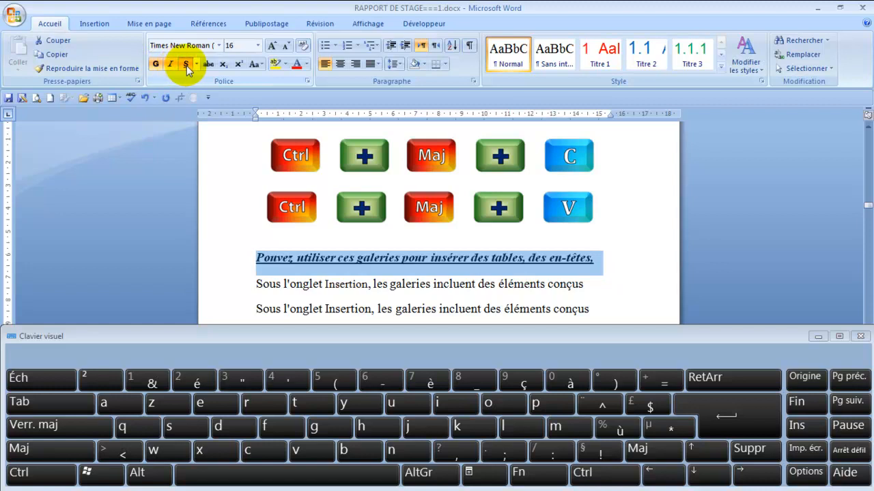
click(297, 68)
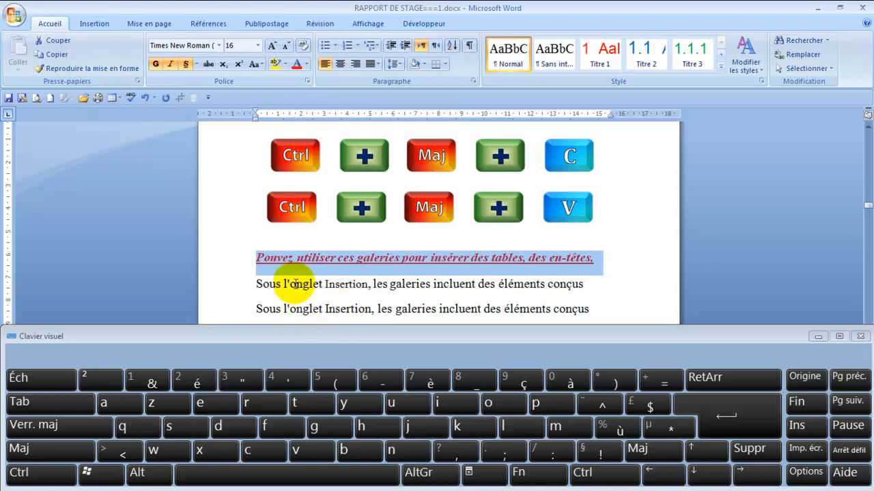
Step: Apply the copied formatting of the red "Pouvez utiliser" line to the second "Sous l'onglet Insertion" line
click(232, 310)
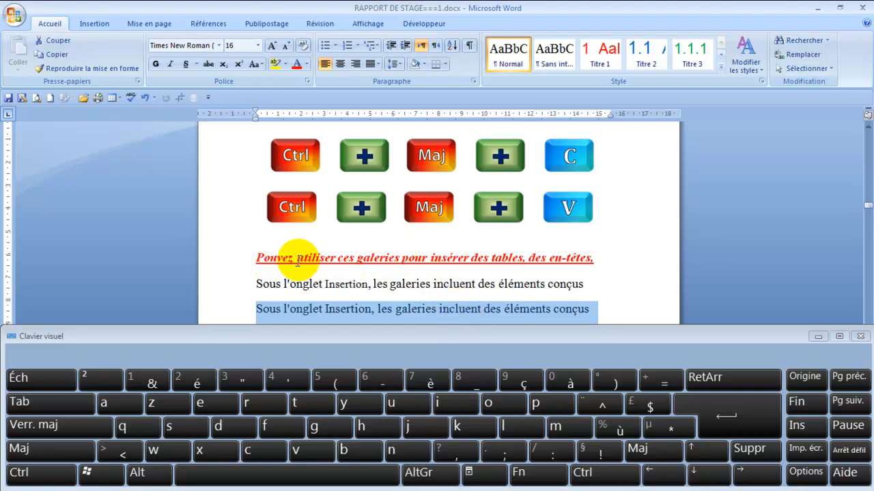
click(56, 474)
click(52, 453)
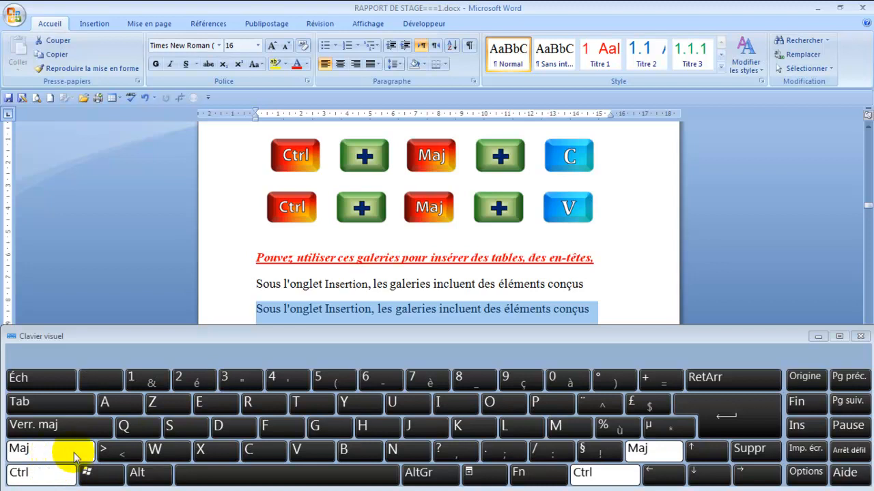
click(294, 453)
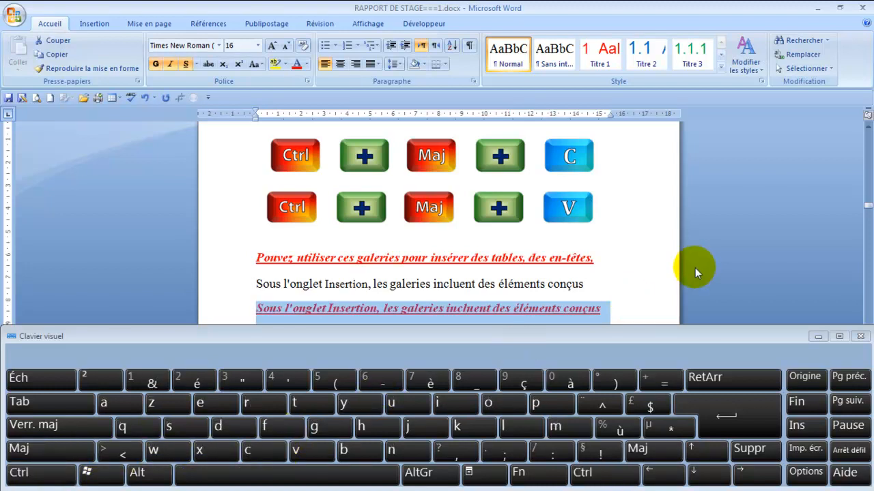
scroll(698, 270, down, 1)
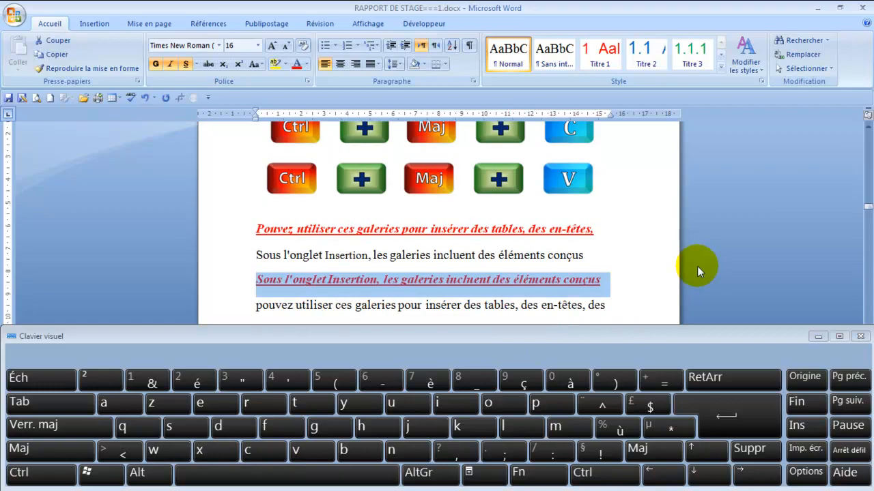
scroll(697, 271, up, 1)
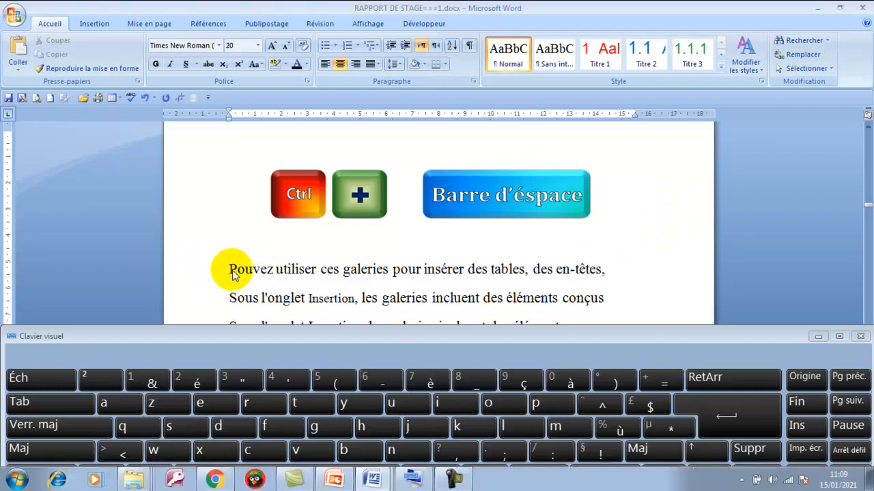
Step: Make the line "Pouvez utiliser ces galeries" below the Ctrl + Barre d'éspace illustration bold, italic and underlined
drag(230, 273, 610, 269)
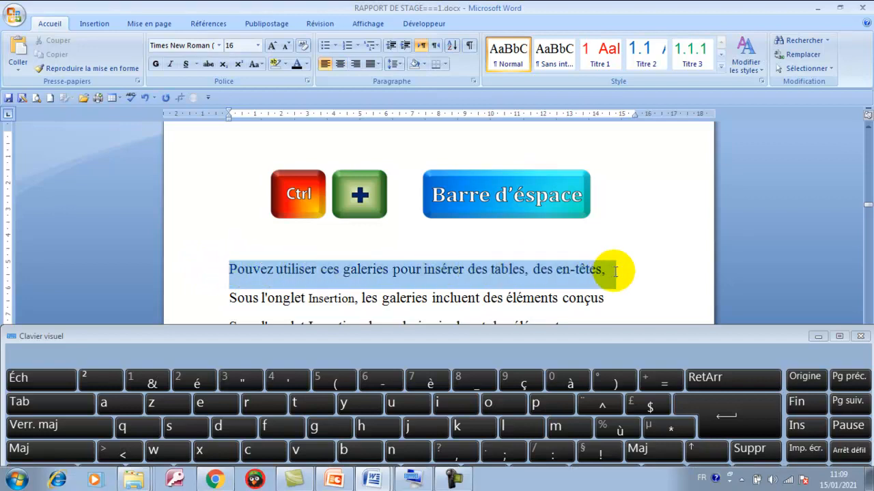
click(156, 66)
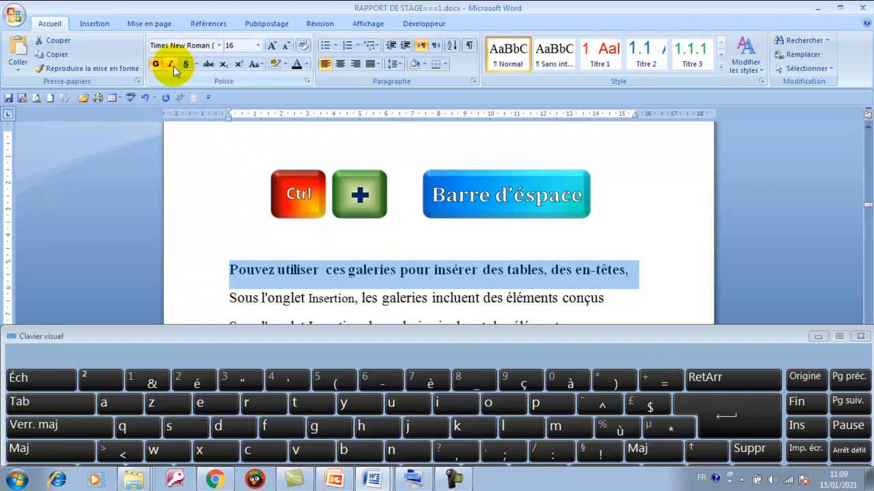
click(172, 65)
click(185, 65)
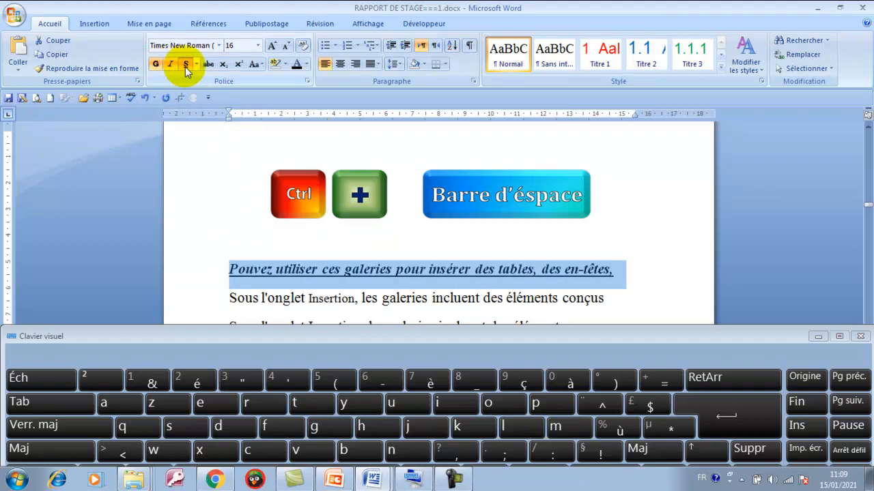
Step: Try light blue as the font colour of the "Pouvez utiliser" line, settle on orange, and deselect the line
click(306, 66)
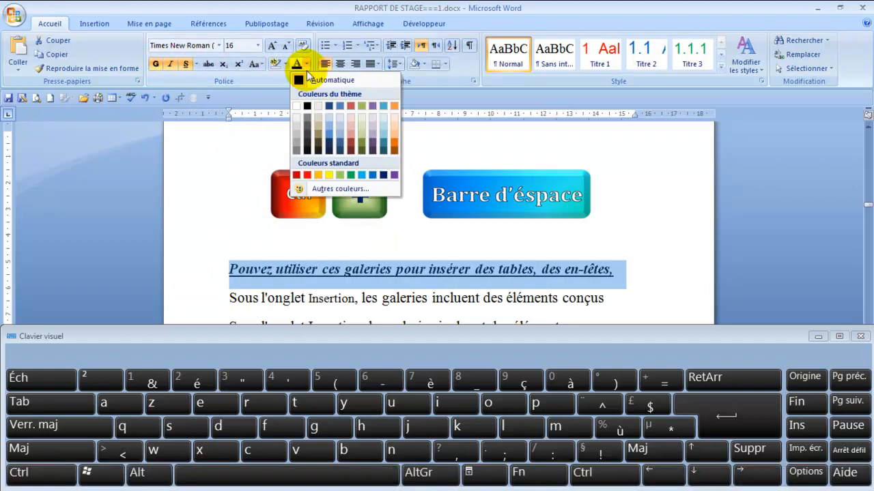
click(361, 174)
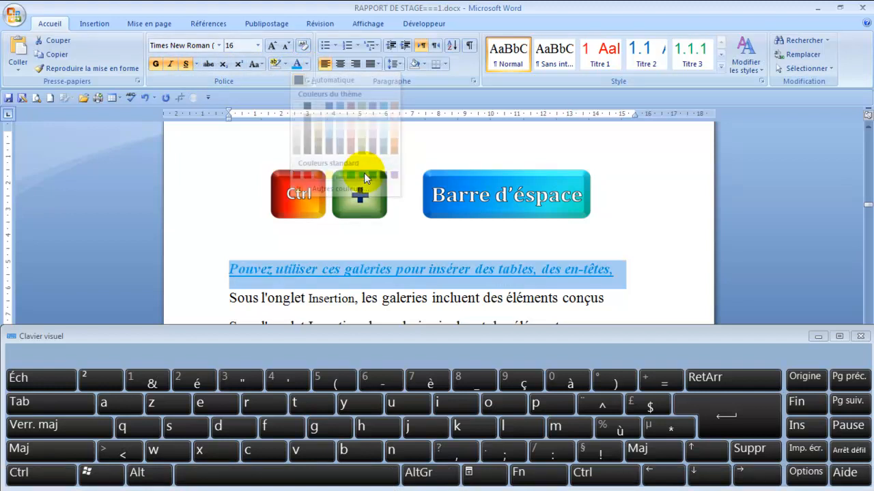
click(306, 63)
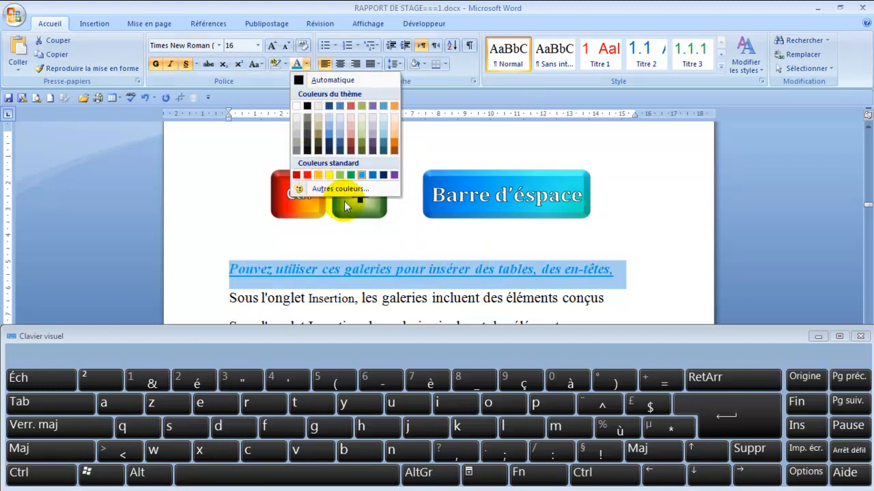
click(329, 174)
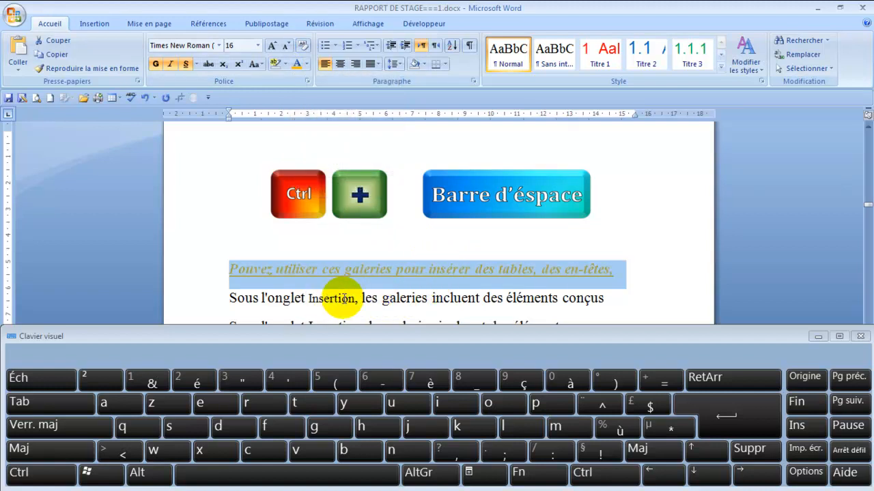
click(372, 298)
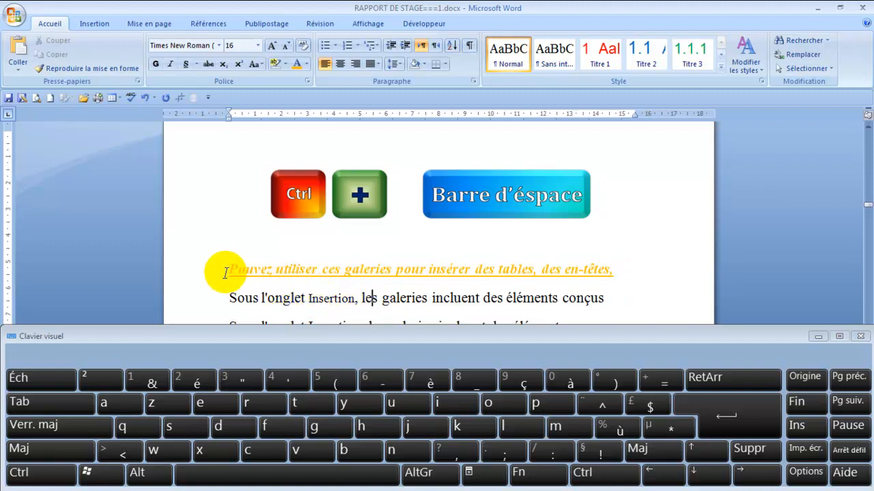
Step: Clear all character formatting from the orange "Pouvez utiliser" line, returning it to plain text, and deselect it
click(205, 269)
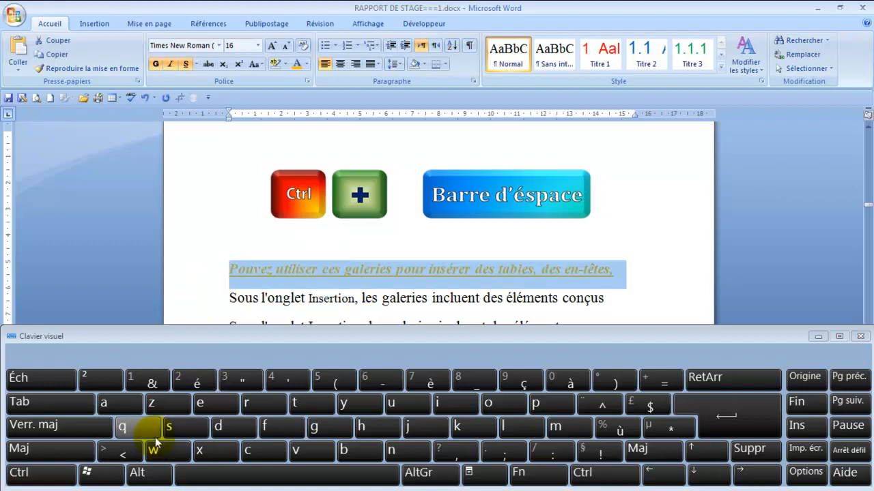
click(41, 473)
click(234, 481)
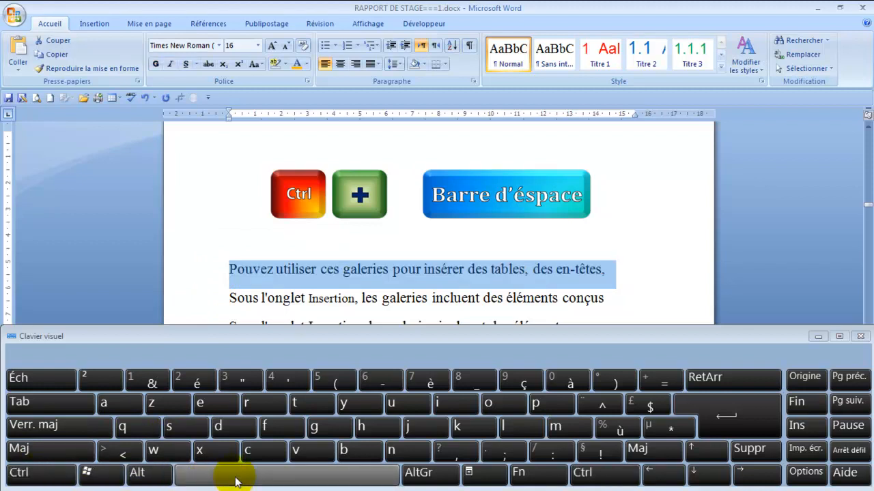
click(650, 294)
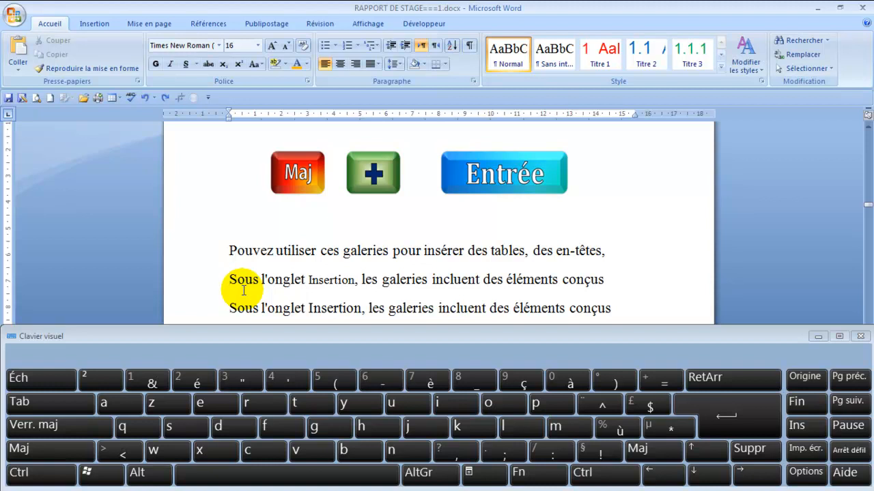
Step: Insert manual line breaks before the first "Sous l'onglet Insertion" line and before the lowercase "pouvez utiliser" line
click(53, 453)
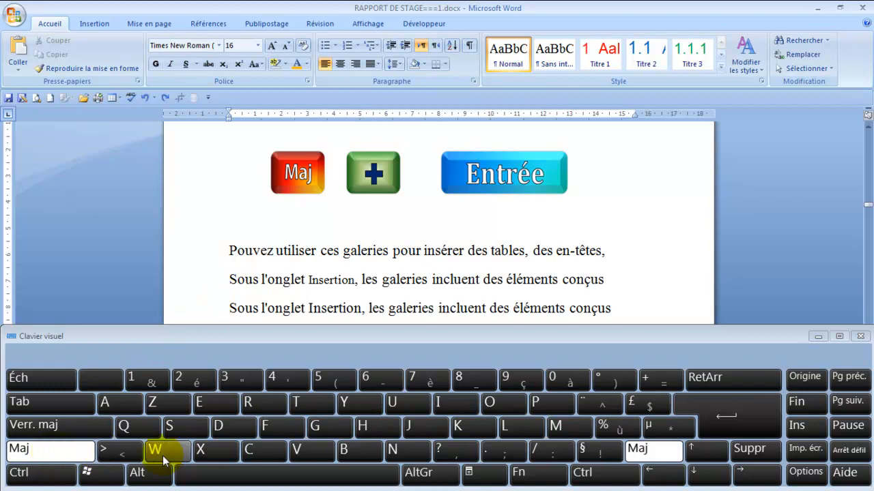
click(722, 429)
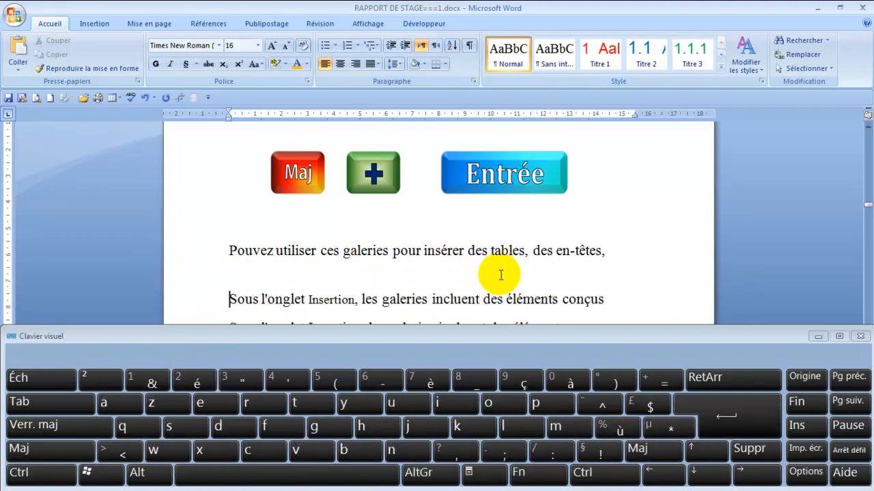
scroll(823, 265, down, 3)
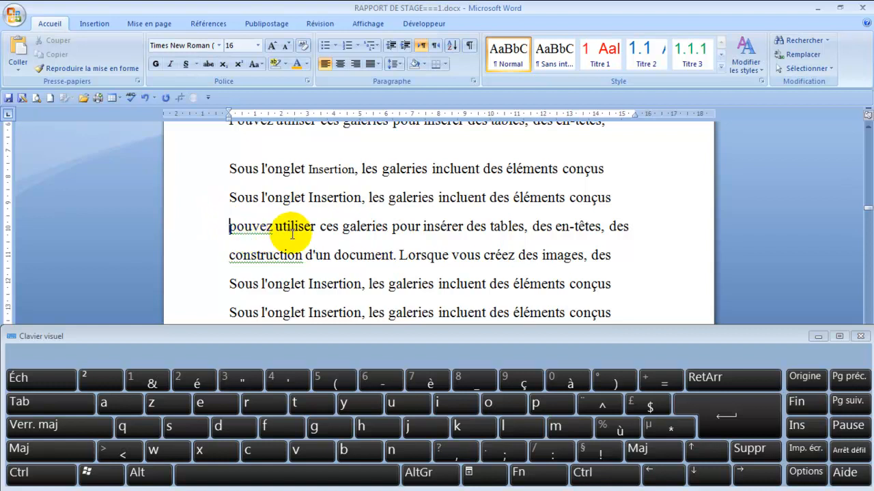
click(231, 232)
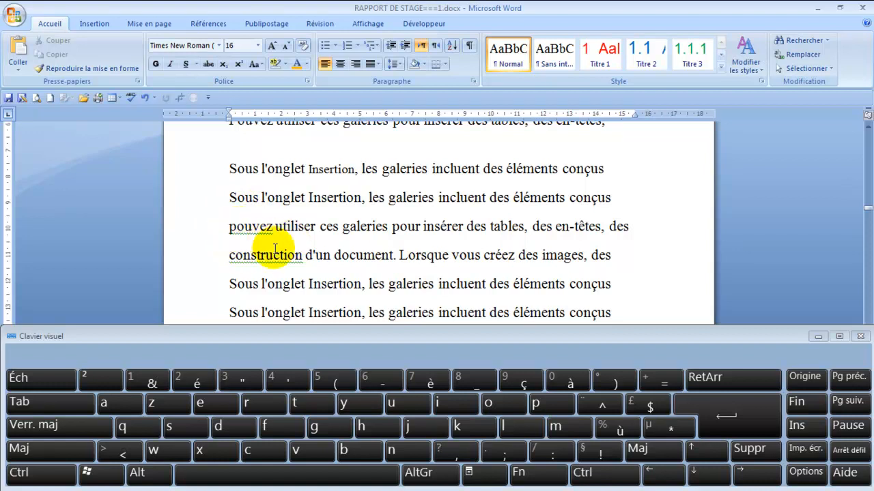
click(78, 449)
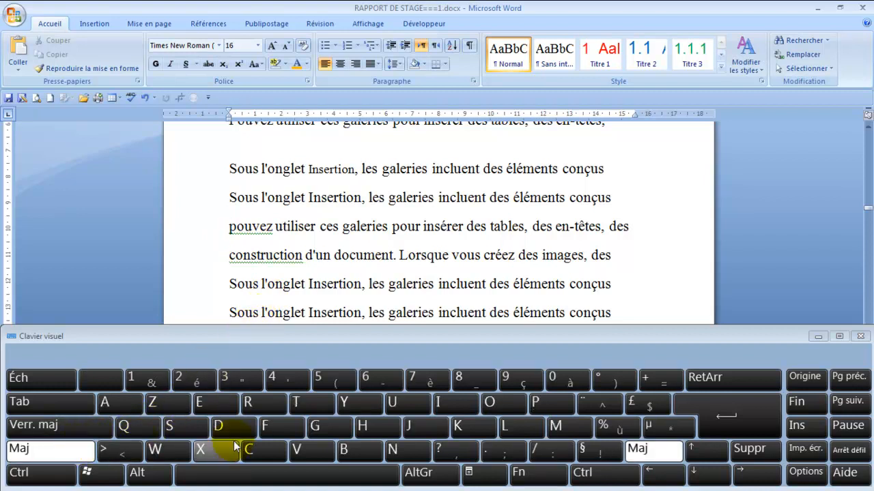
click(725, 420)
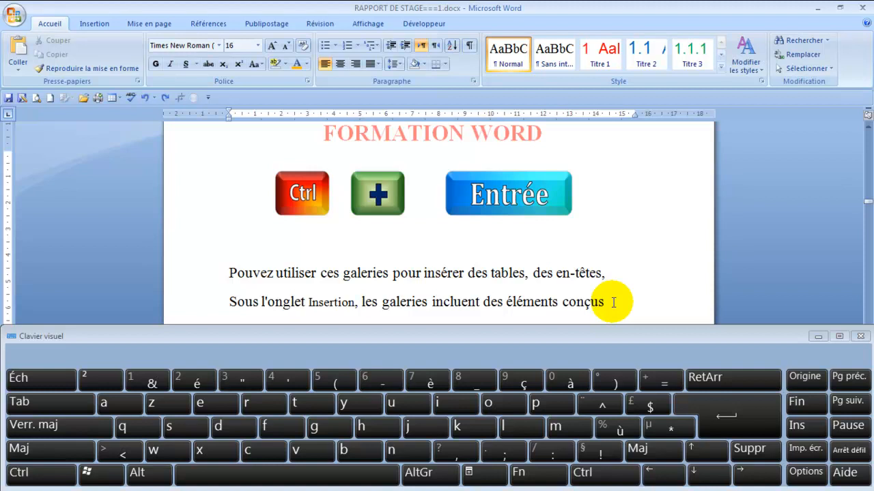
Step: Try a page break after the "Sous l'onglet Insertion" line below the Ctrl + Entrée illustration, check where the text moves, and undo it
click(33, 483)
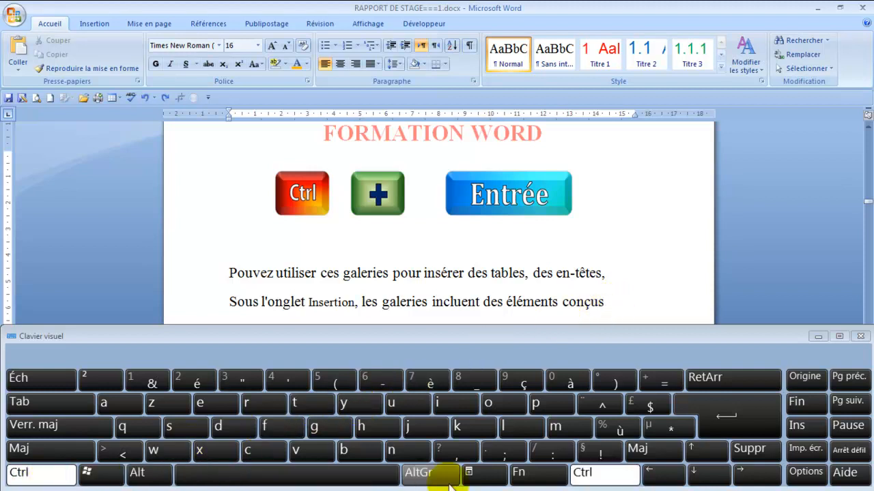
click(728, 425)
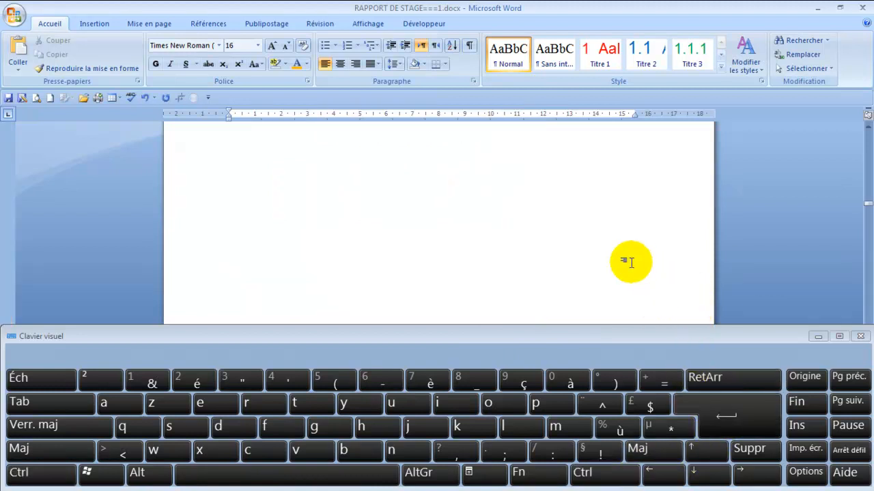
scroll(630, 263, up, 5)
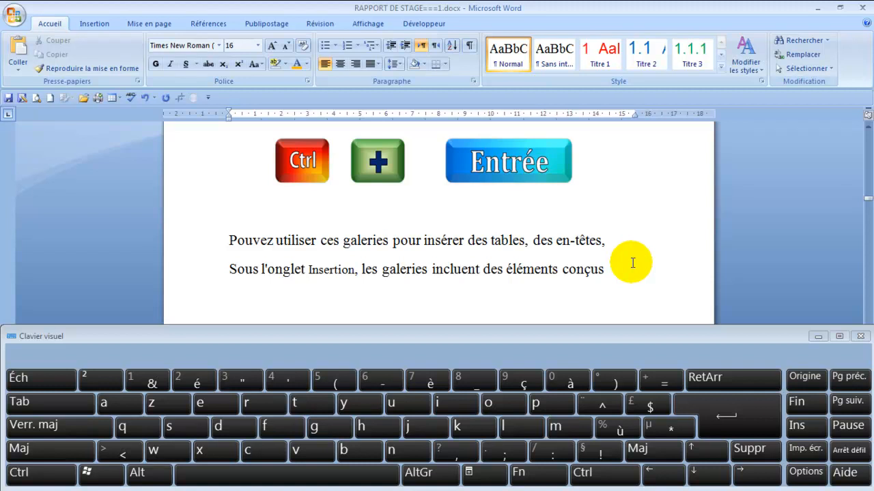
scroll(632, 263, down, 8)
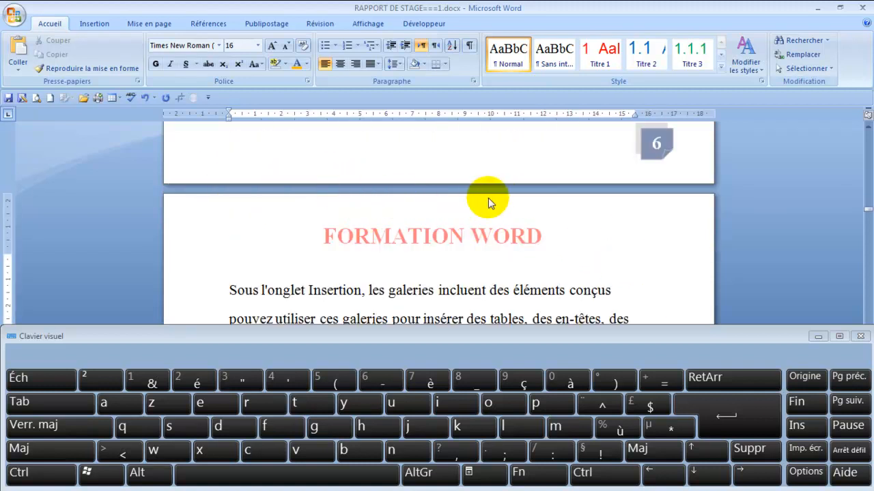
scroll(481, 205, up, 3)
scroll(477, 211, up, 3)
scroll(485, 221, down, 2)
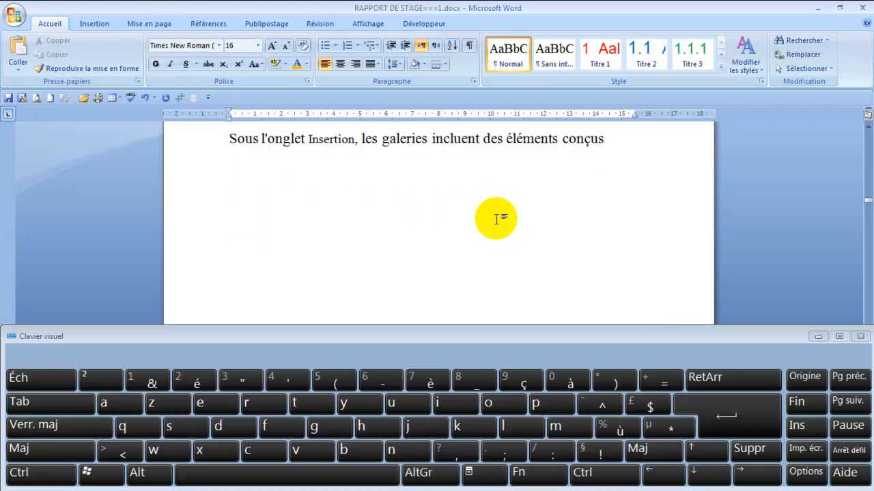
scroll(499, 219, up, 2)
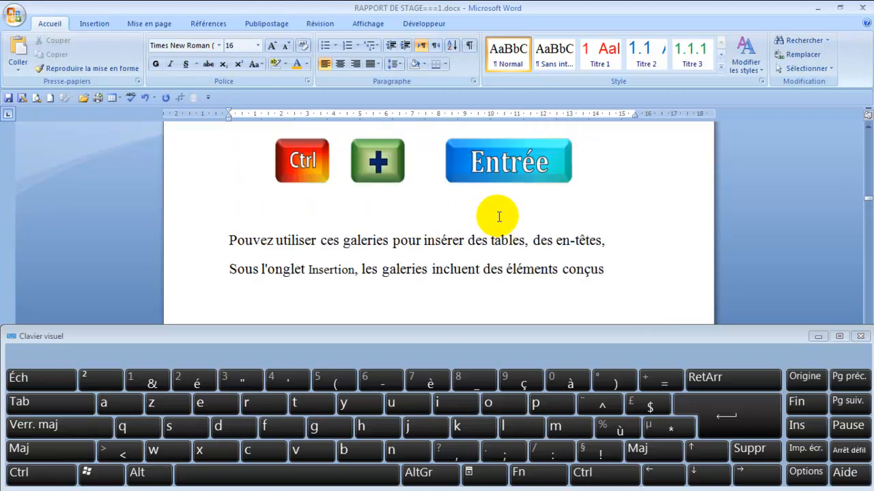
click(145, 100)
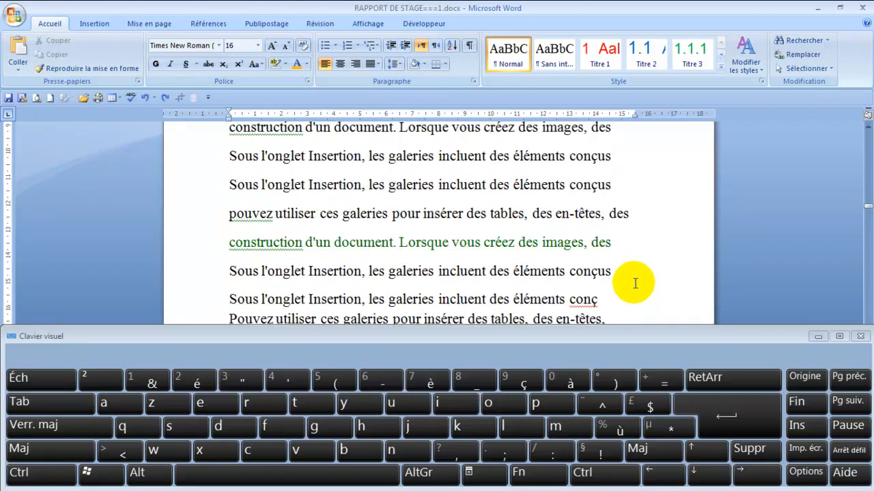
Step: Insert a page break after the "Sous l'onglet Insertion" line near the end of page 6, so the following "pouvez utiliser" line starts a new page
scroll(633, 280, down, 5)
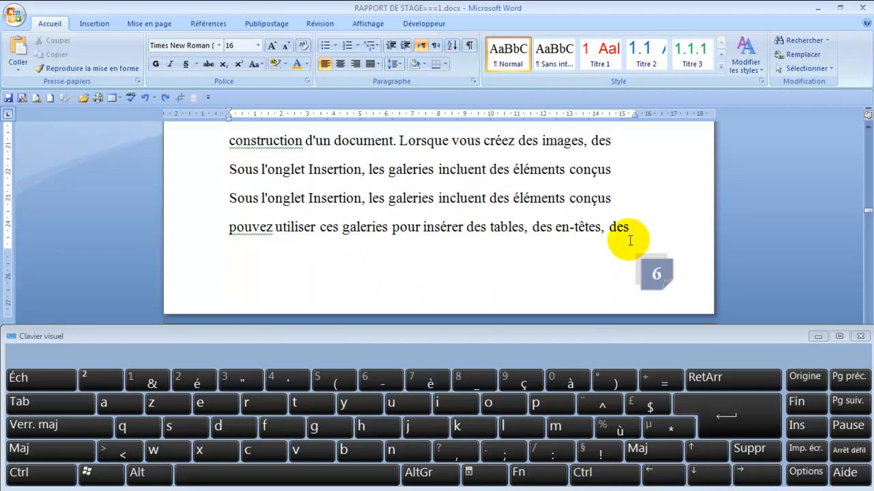
scroll(618, 185, up, 2)
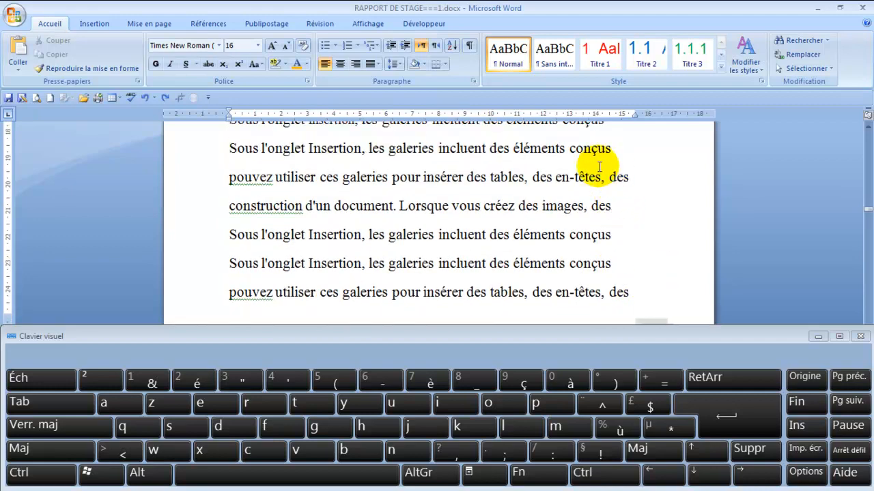
click(616, 150)
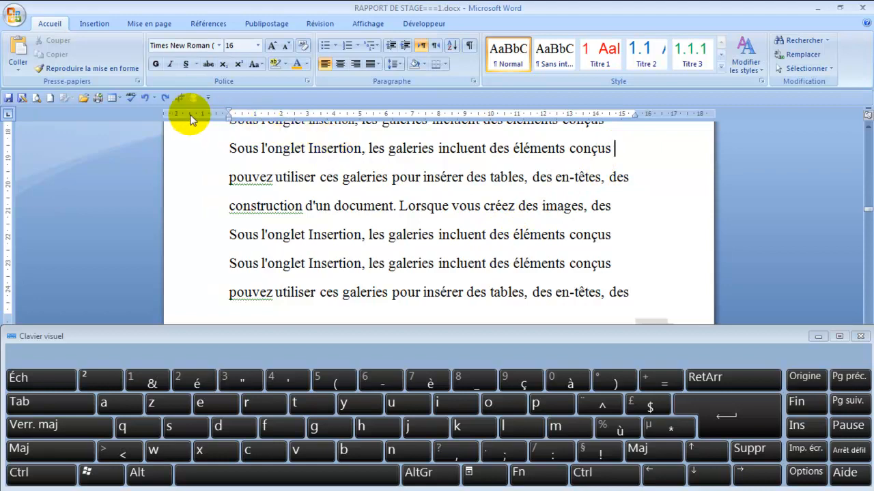
click(51, 474)
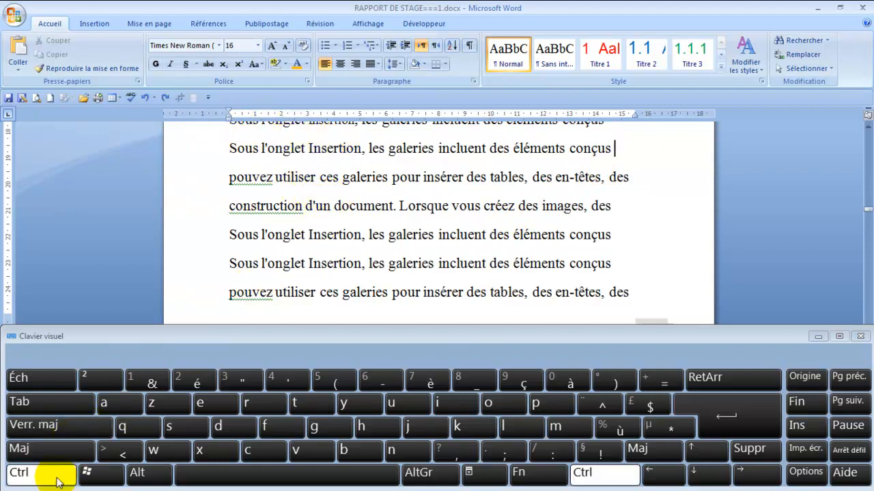
click(735, 418)
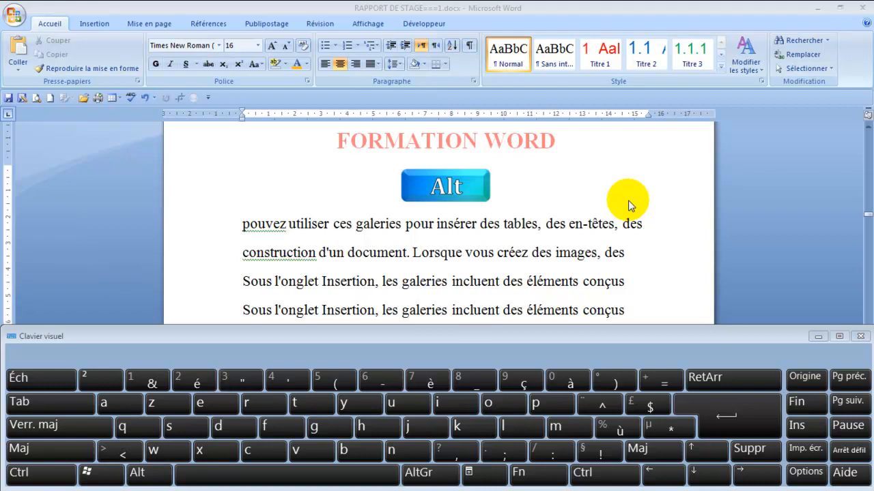
Step: Bring up the page orientation choices through the ribbon's access keys and back out without choosing one
key(alt)
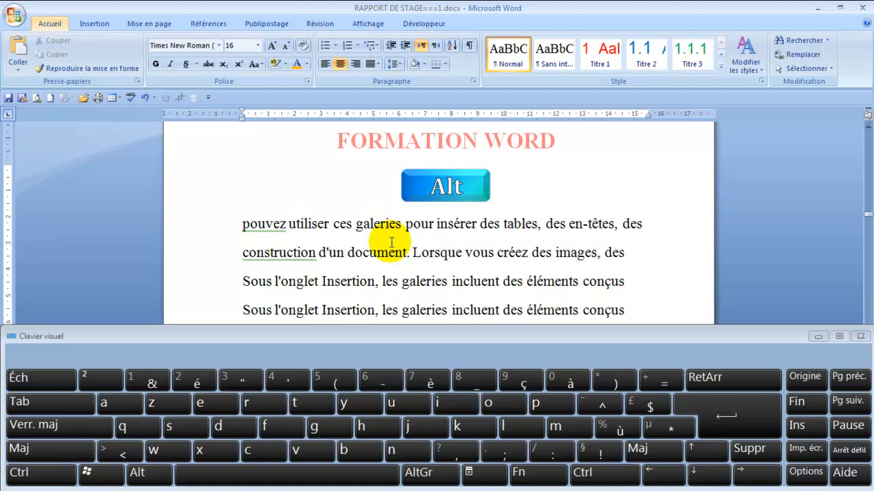
key(m)
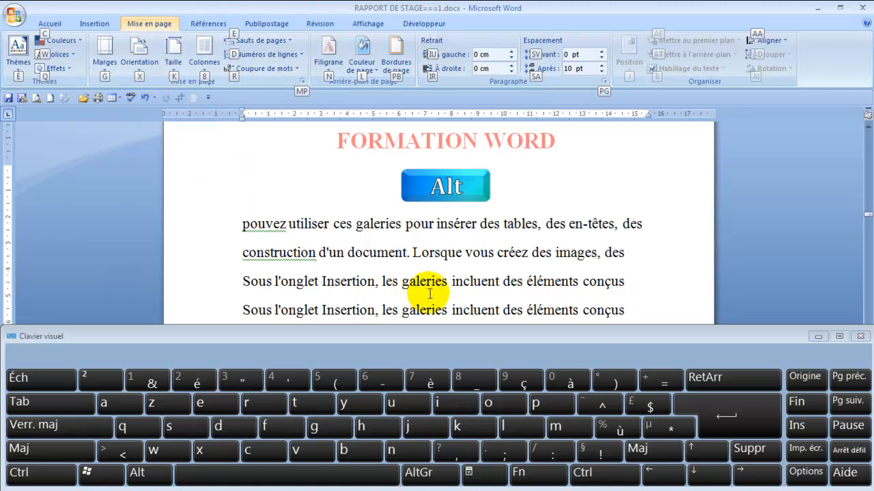
key(x)
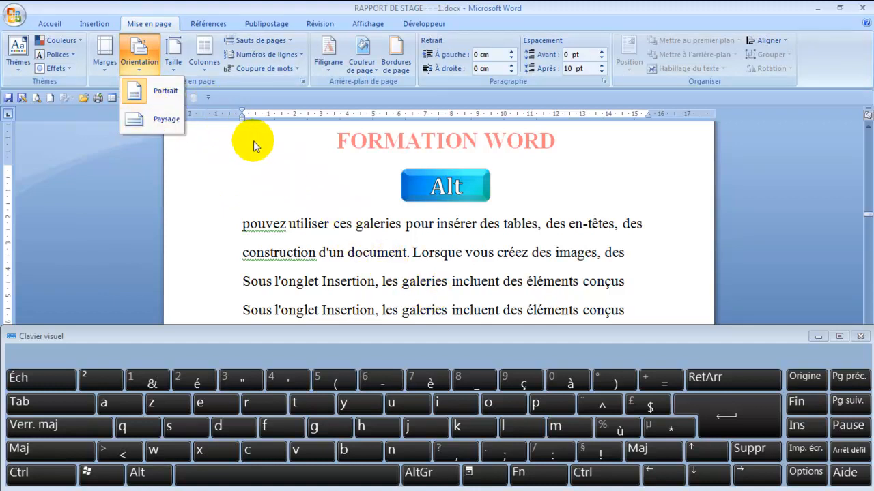
key(Escape)
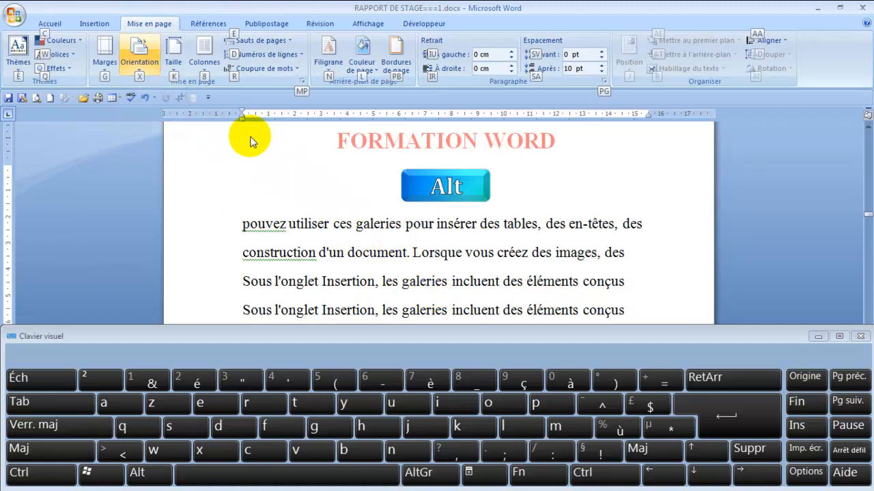
key(Escape)
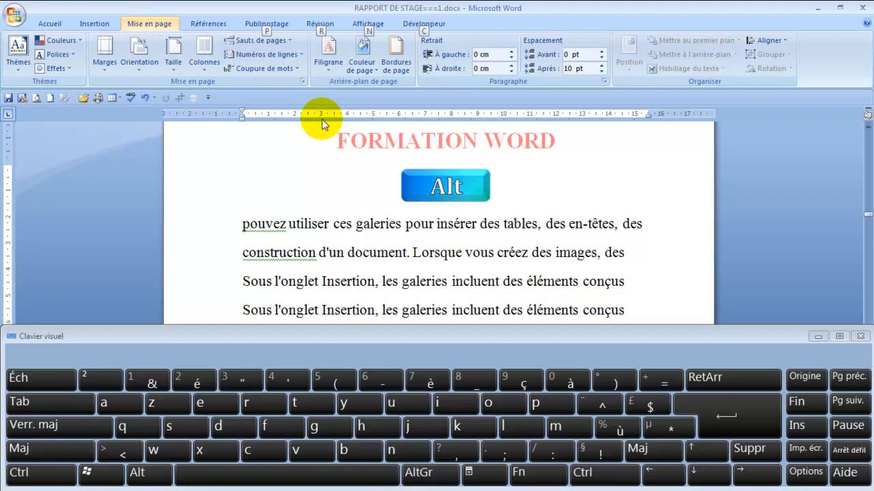
Step: Make the words "pouvez" and "galeries" bold in the first line below the Alt illustration, using the ribbon's access keys
key(l)
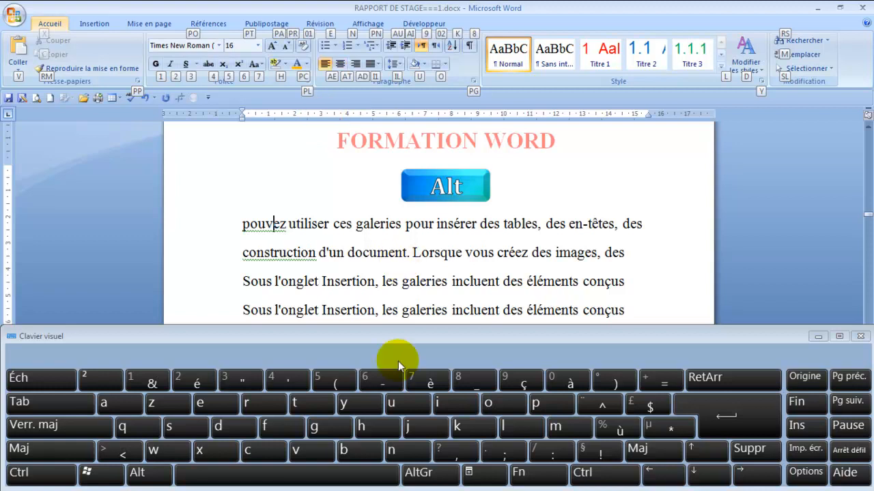
key(1)
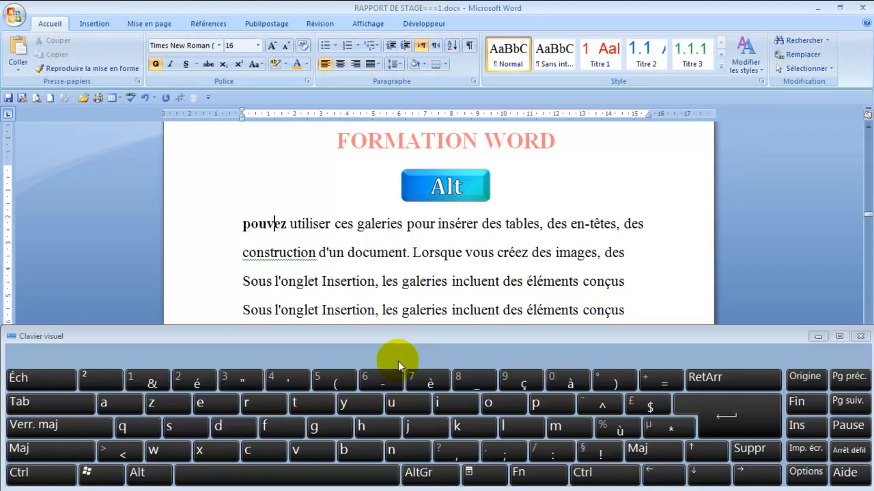
click(382, 229)
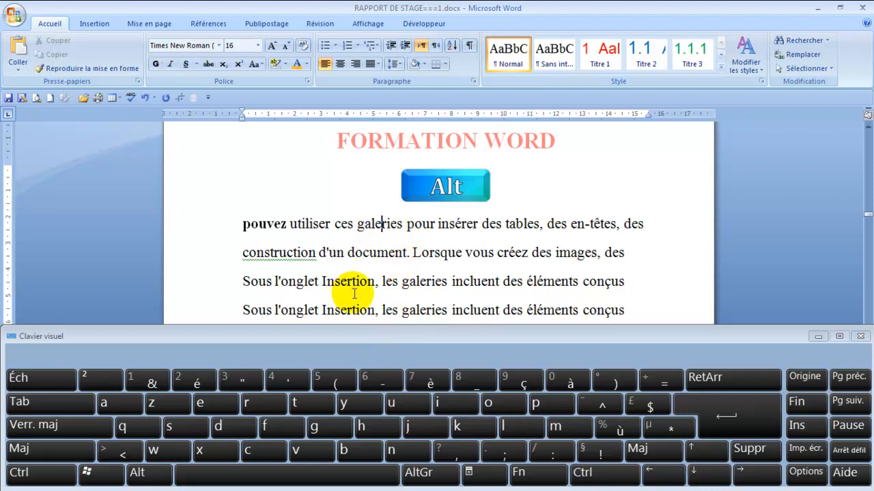
key(alt)
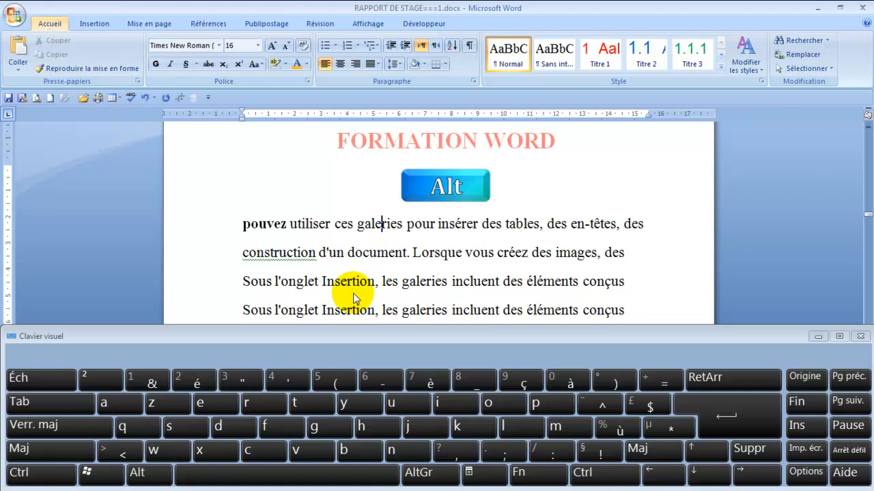
key(l)
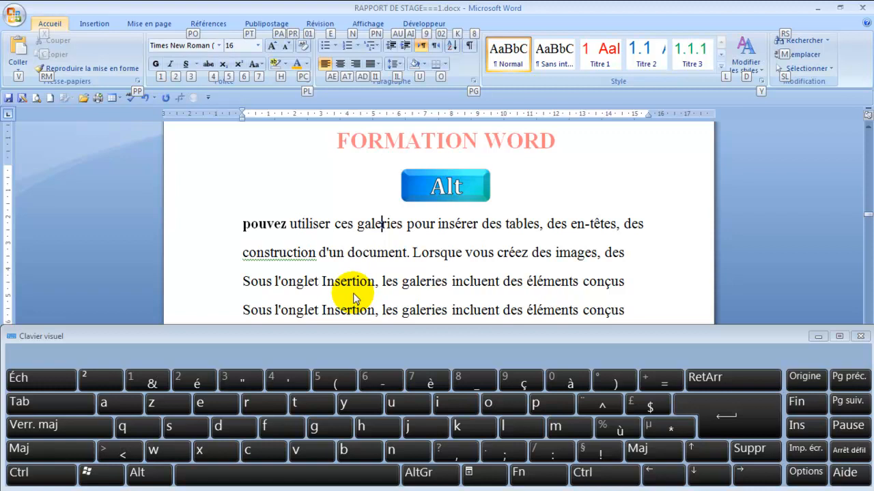
key(1)
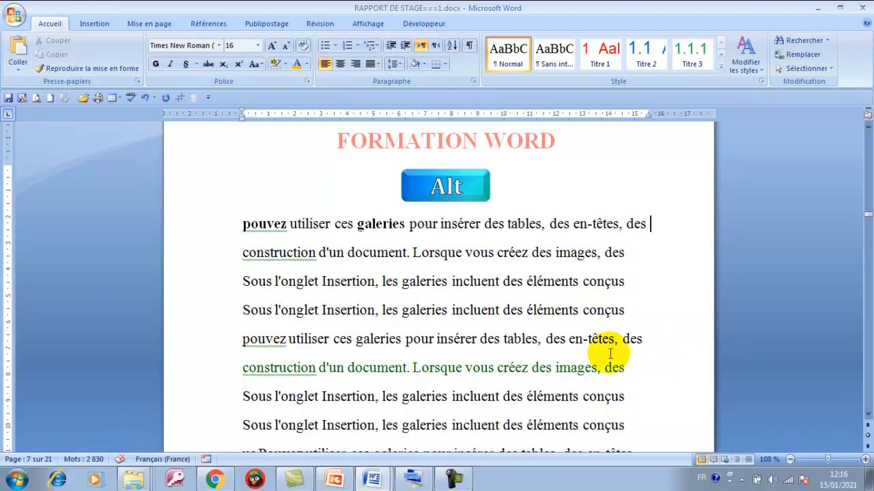